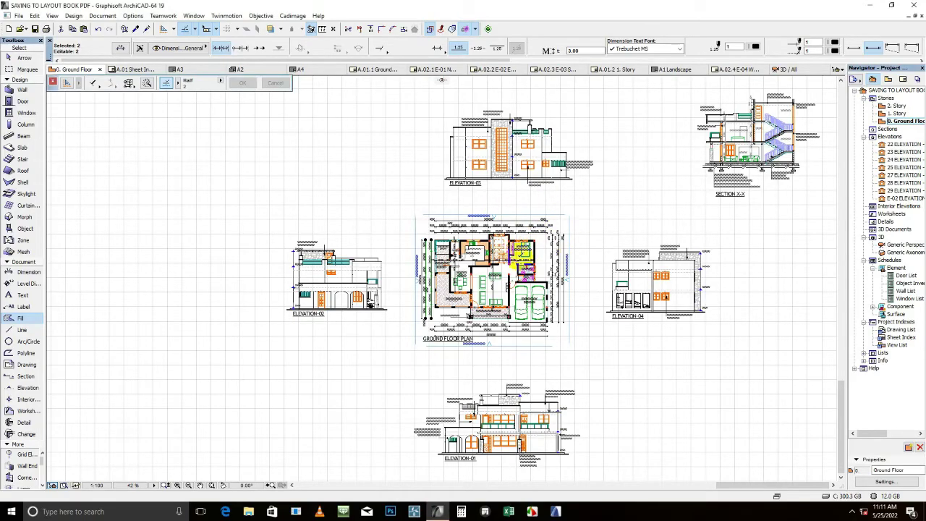
# Step: Clear the selection, then zoom and pan to recentre the drawings in the plan view
pyautogui.scroll(2, 491, 268)
pyautogui.press('Escape')
pyautogui.scroll(3, 471, 258)
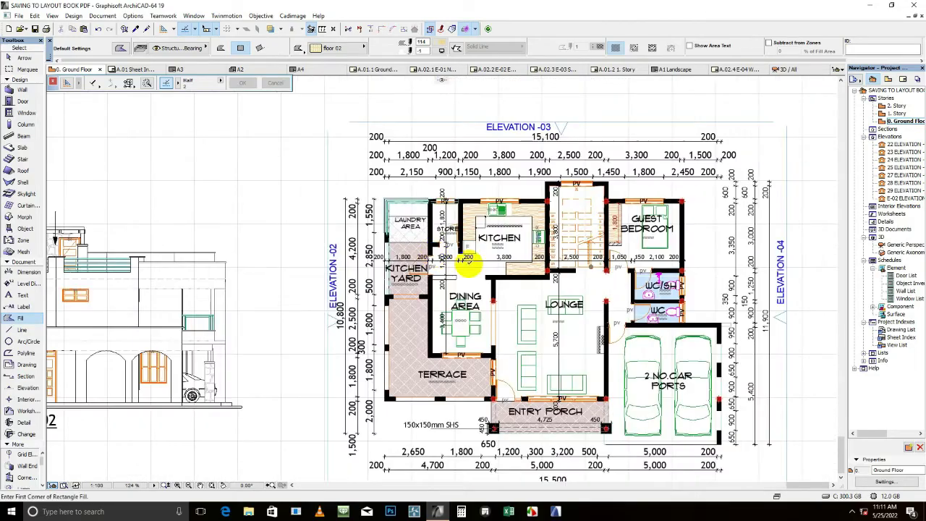
pyautogui.scroll(-1, 550, 304)
pyautogui.scroll(-1, 538, 263)
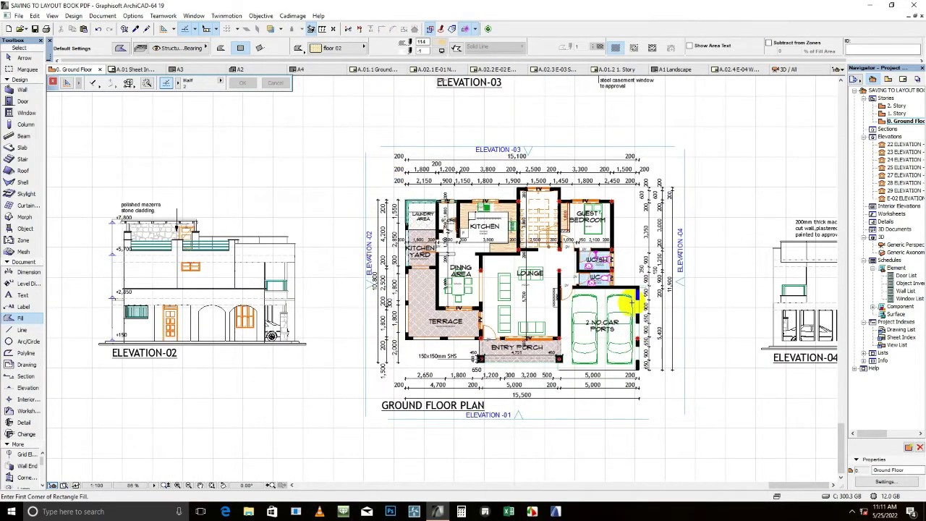
pyautogui.scroll(2, 467, 215)
pyautogui.scroll(-3, 475, 229)
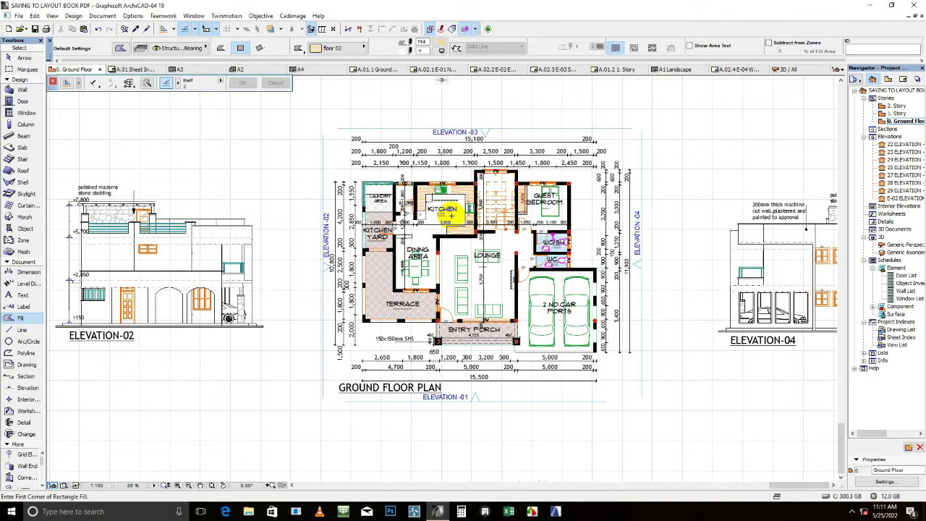
pyautogui.scroll(-2, 489, 194)
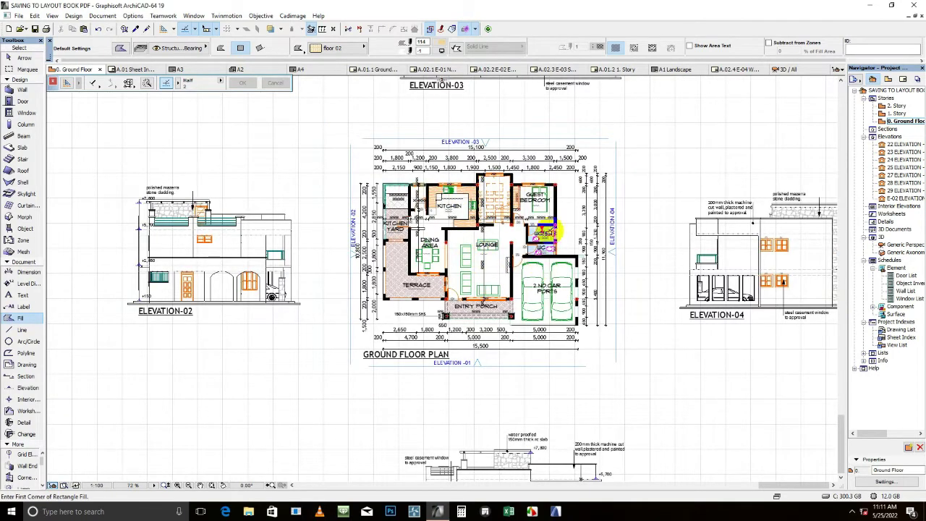
pyautogui.scroll(-1, 503, 286)
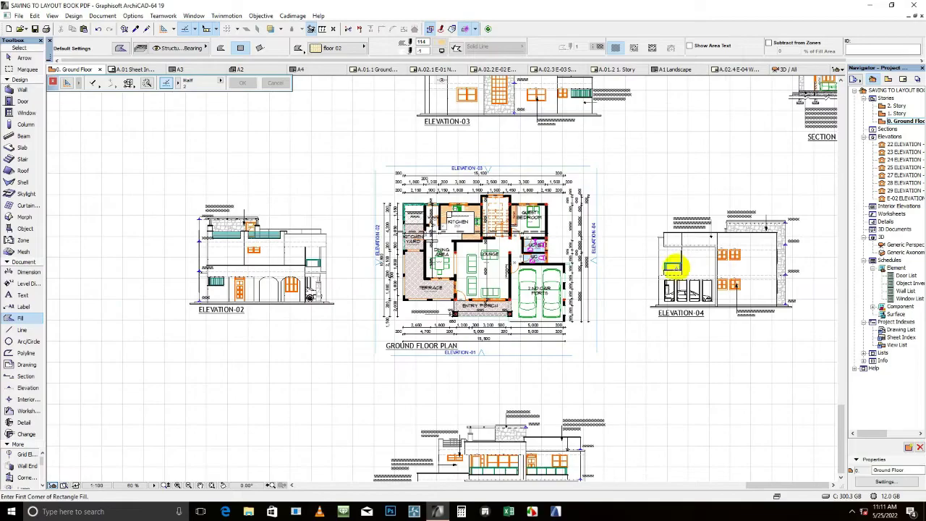
pyautogui.scroll(-2, 669, 273)
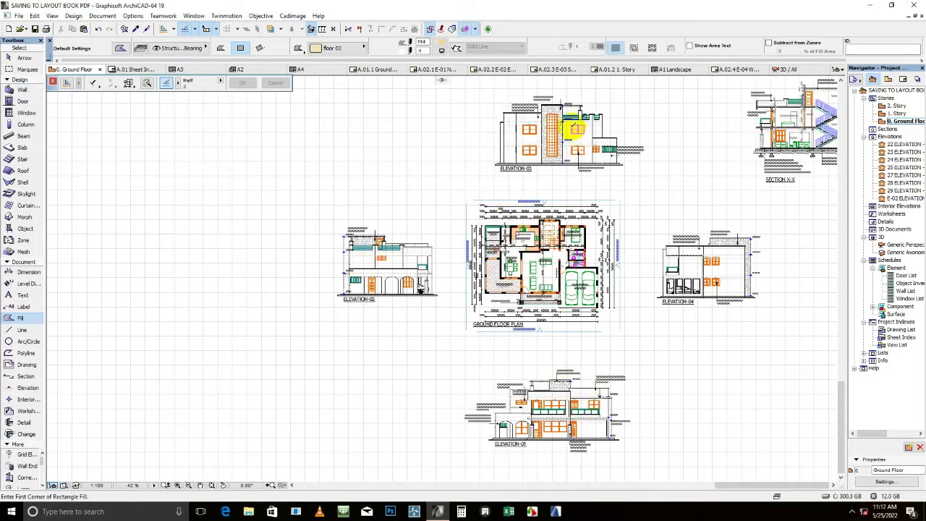
pyautogui.scroll(1, 506, 174)
pyautogui.scroll(1, 726, 102)
pyautogui.scroll(1, 750, 157)
pyautogui.scroll(1, 608, 240)
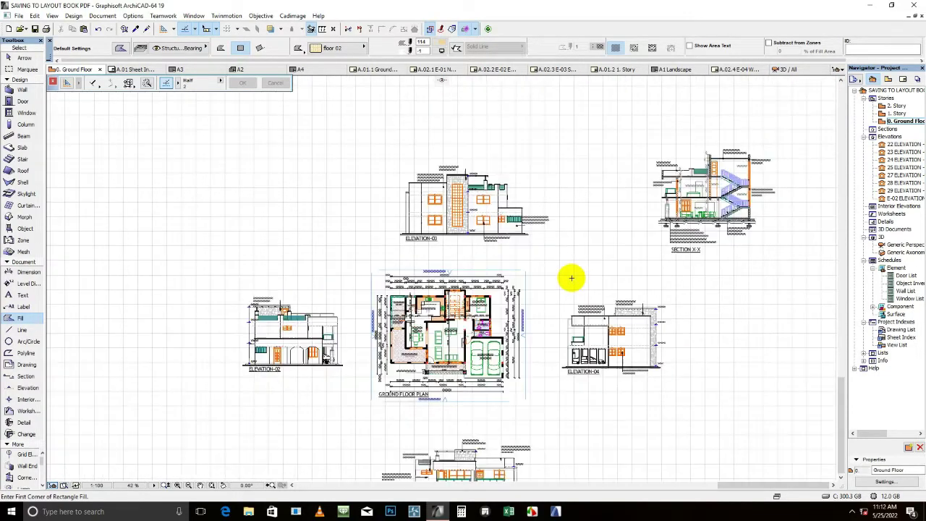
pyautogui.moveTo(571, 277); pyautogui.dragTo(589, 258, button='middle')
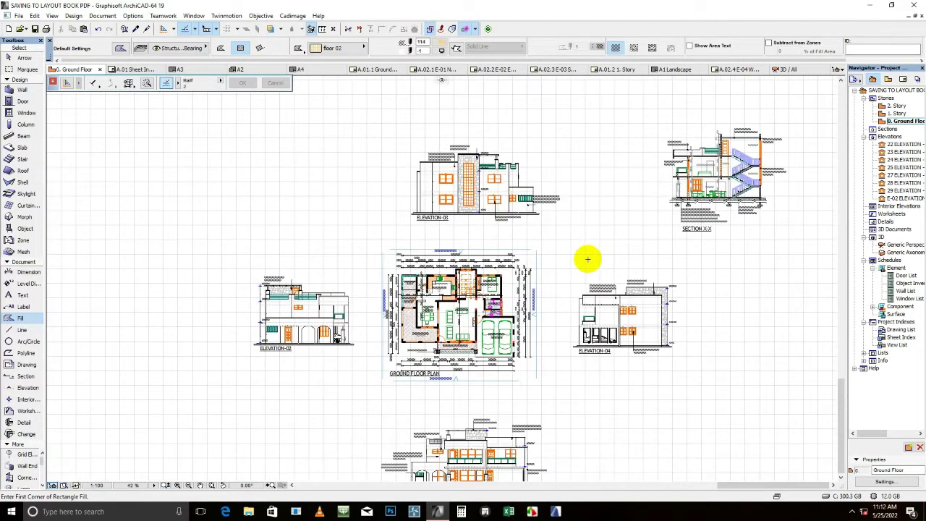
# Step: Show the Layout Book, expand Masters, and open the A4 master layout
pyautogui.click(902, 81)
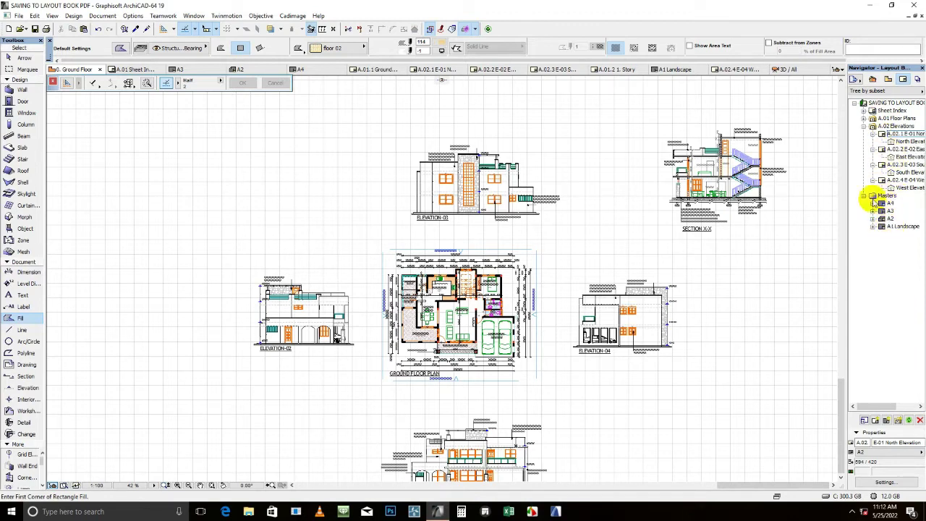
pyautogui.click(864, 195)
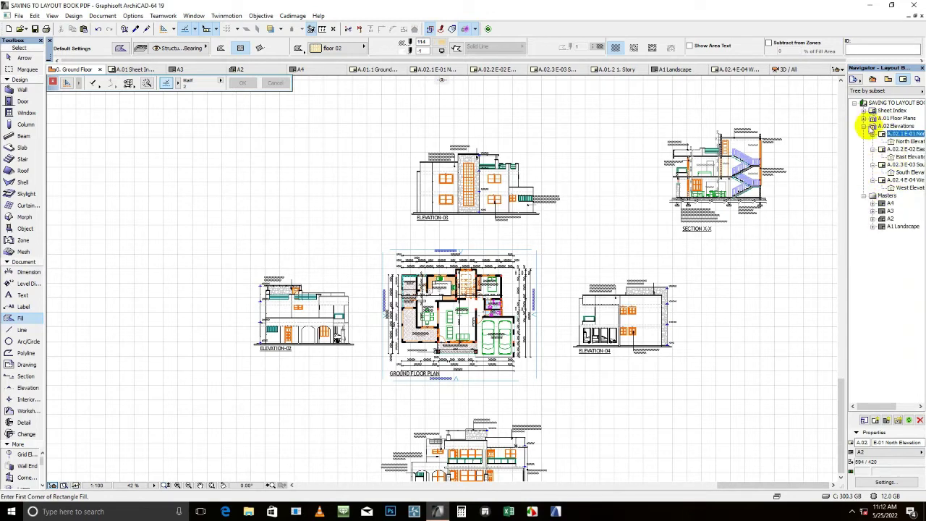
pyautogui.click(887, 196)
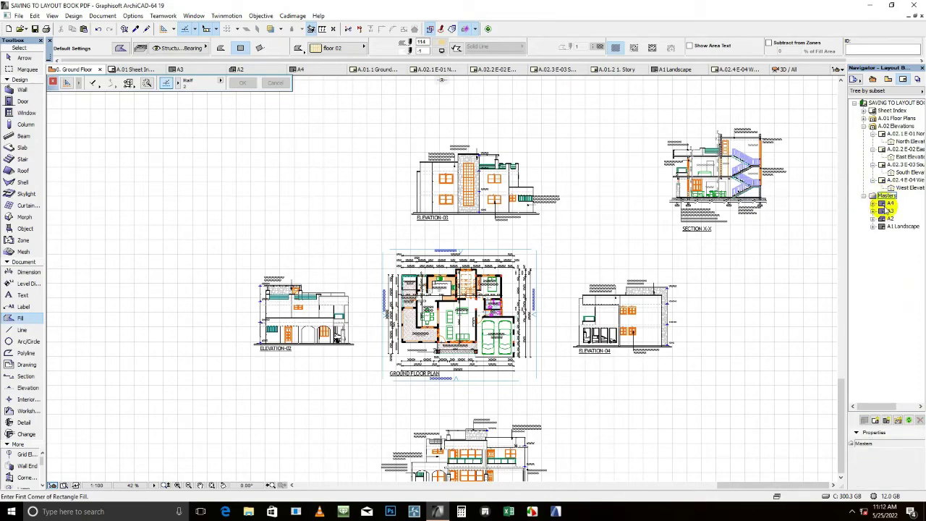
pyautogui.doubleClick(890, 205)
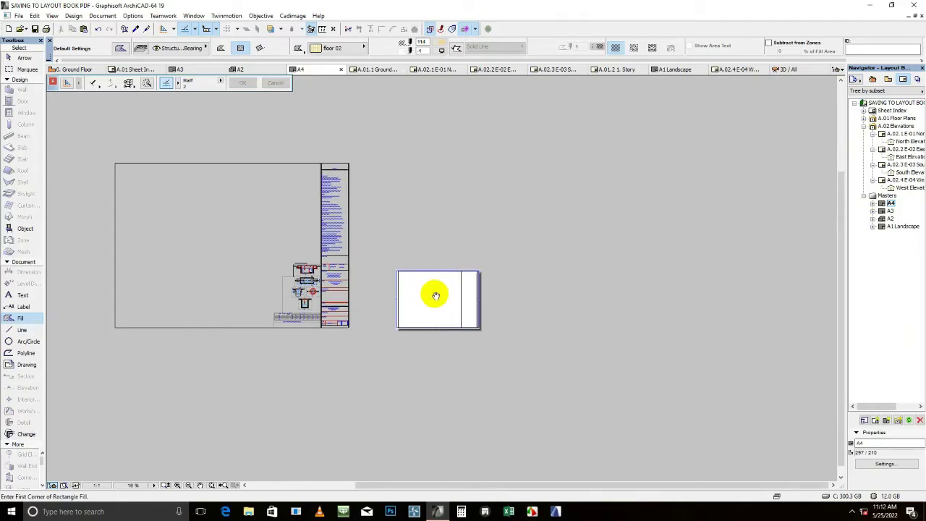
pyautogui.scroll(2, 436, 295)
pyautogui.scroll(-3, 397, 292)
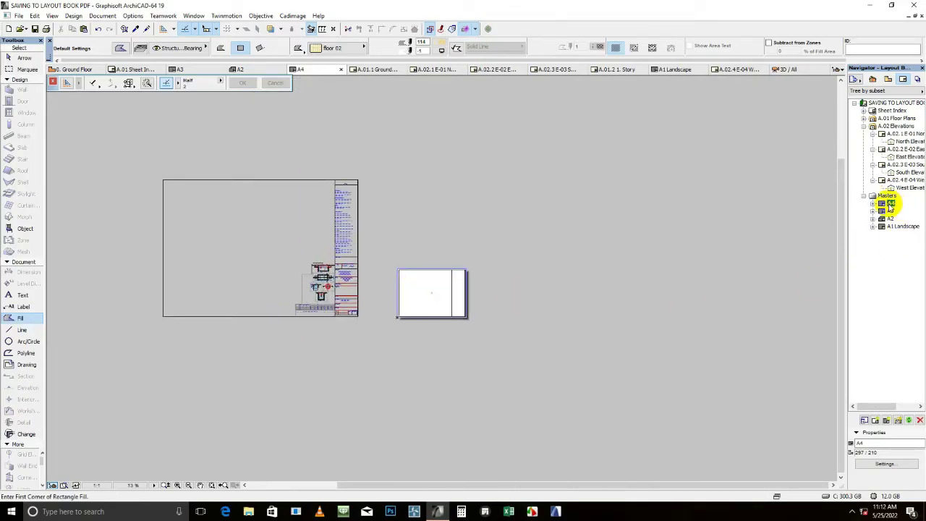
# Step: In the A4 master's Master Layout Settings, set the paper size to A3 (ISO) - Metric
pyautogui.rightClick(890, 204)
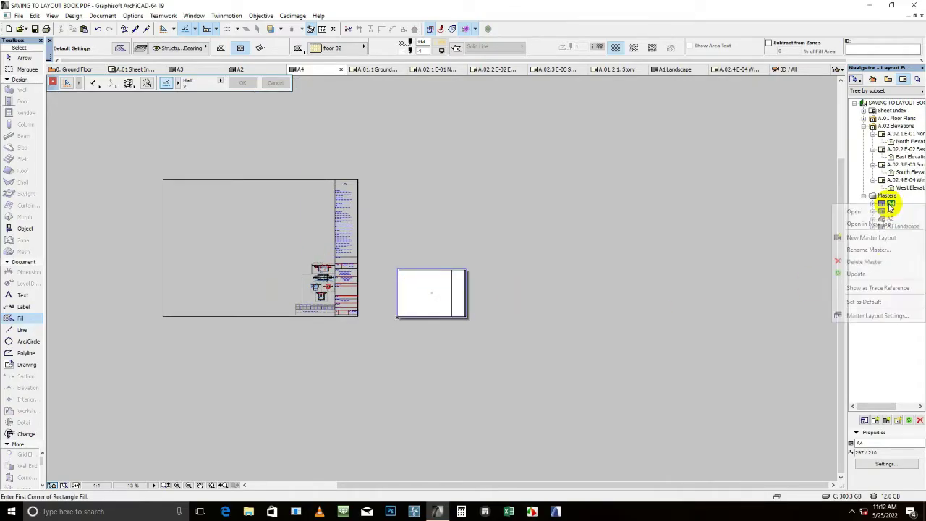
pyautogui.click(874, 316)
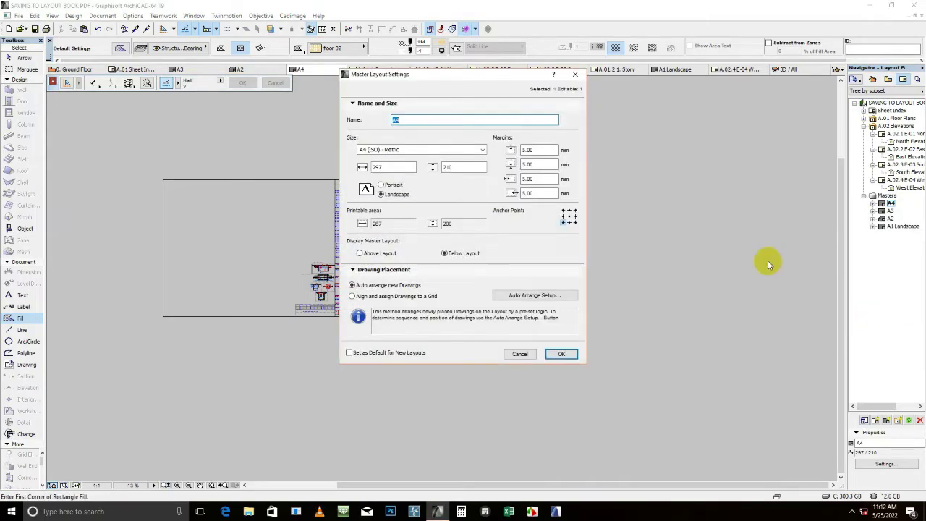
pyautogui.click(407, 149)
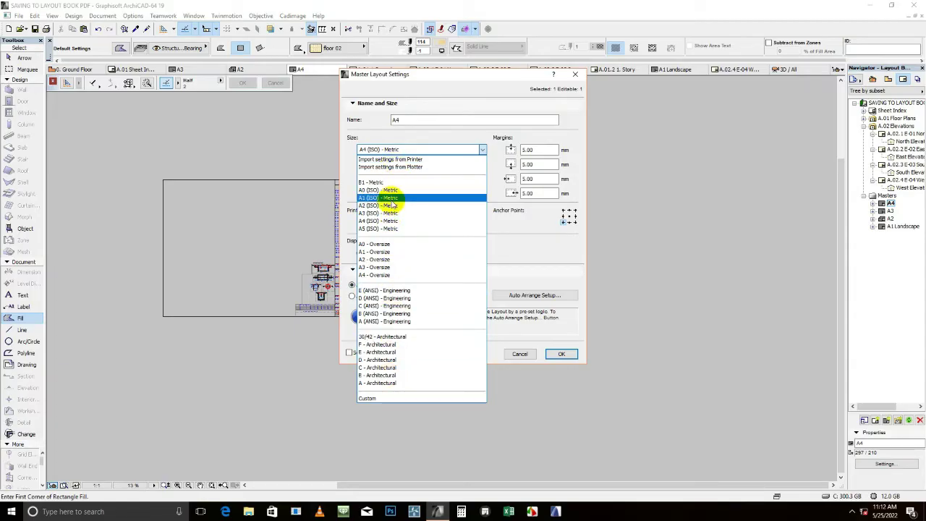
pyautogui.click(349, 200)
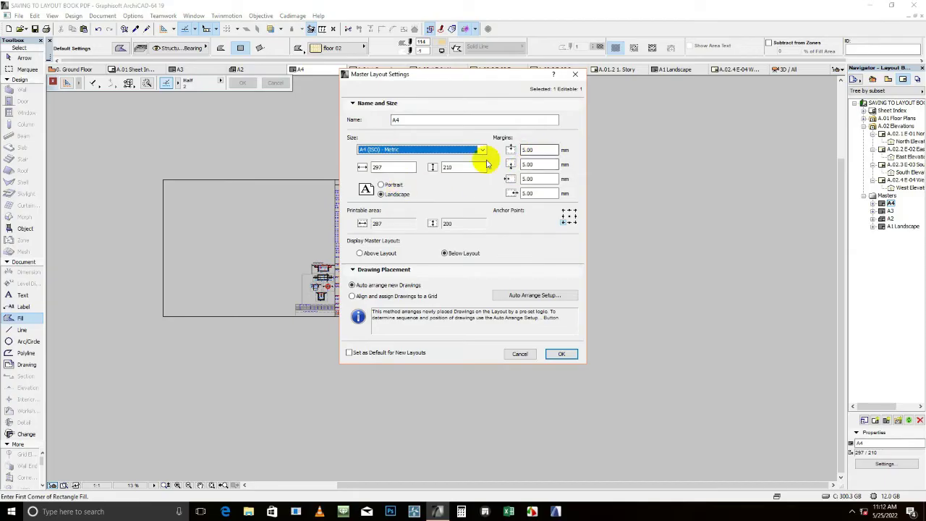
pyautogui.click(411, 149)
pyautogui.click(412, 149)
pyautogui.click(410, 152)
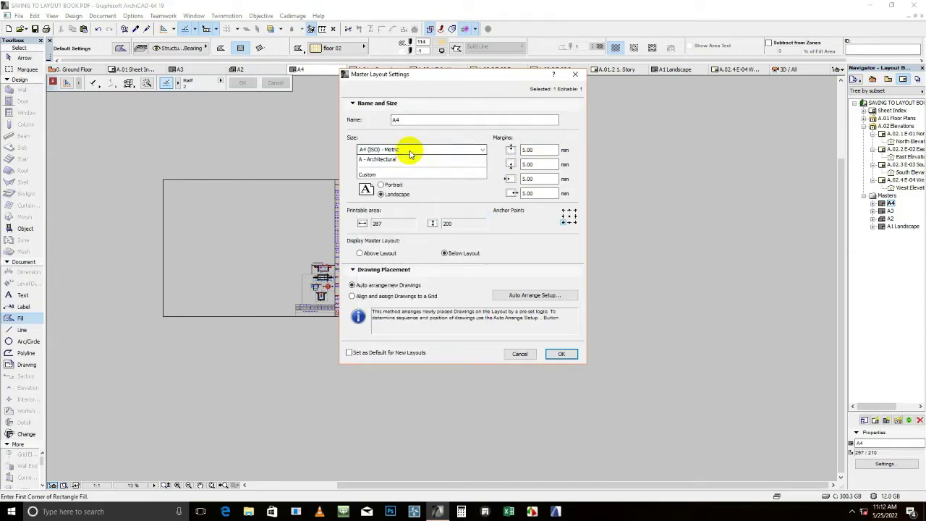
pyautogui.click(399, 213)
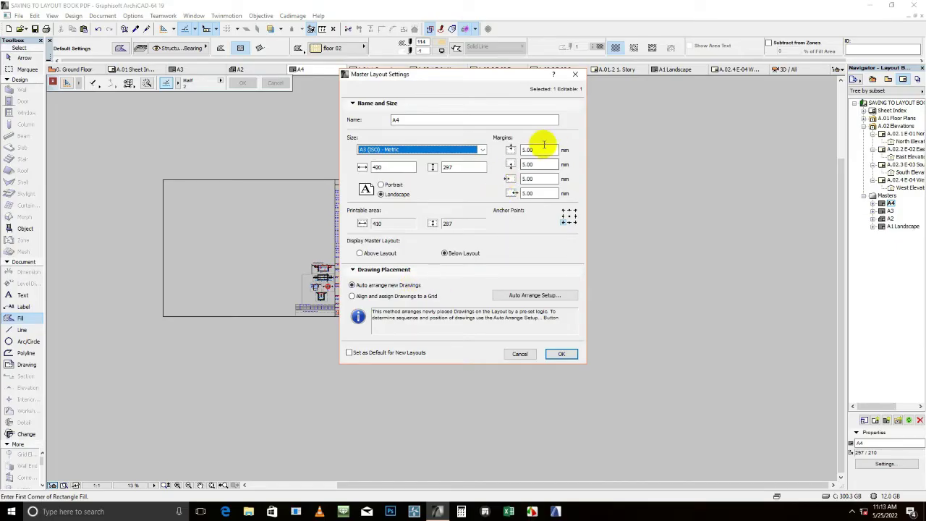
# Step: Apply the A3 size, then select and delete the old lines inside the sheet
pyautogui.click(562, 354)
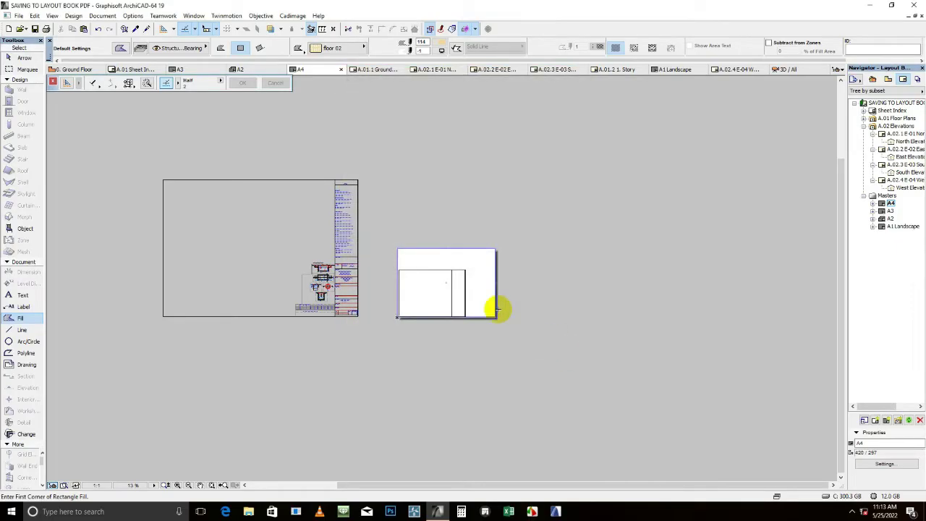
pyautogui.scroll(1, 459, 296)
pyautogui.scroll(2, 391, 269)
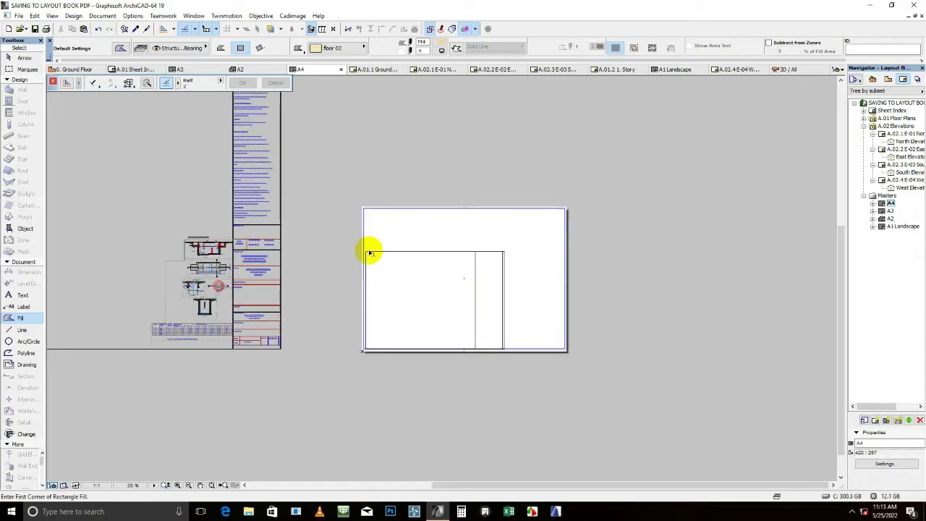
pyautogui.click(358, 244)
pyautogui.click(518, 375)
pyautogui.rightClick(528, 258)
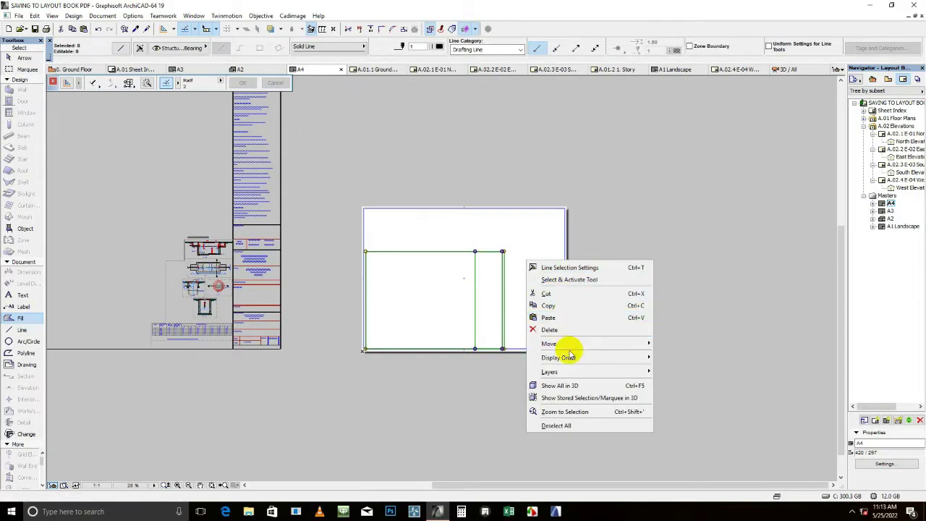
pyautogui.click(559, 329)
pyautogui.scroll(-2, 528, 276)
pyautogui.scroll(1, 531, 278)
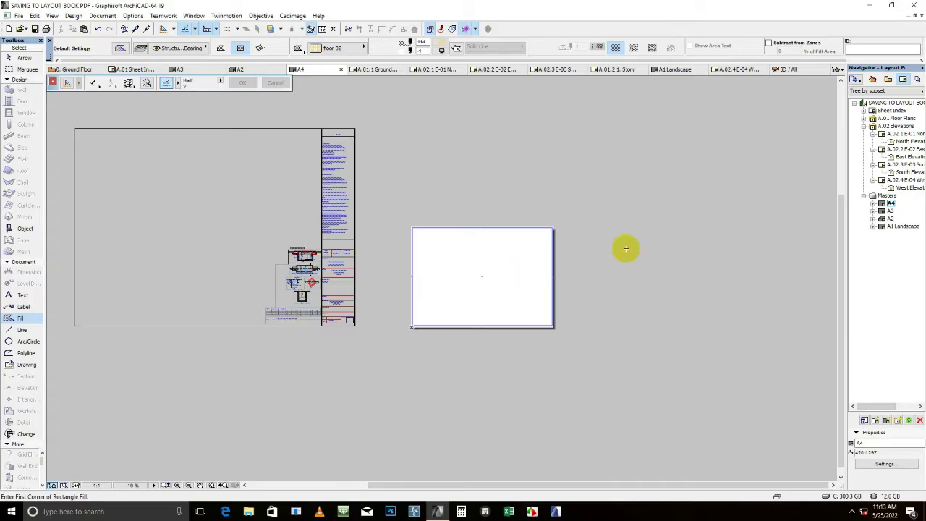
pyautogui.scroll(2, 415, 218)
pyautogui.scroll(-1, 587, 249)
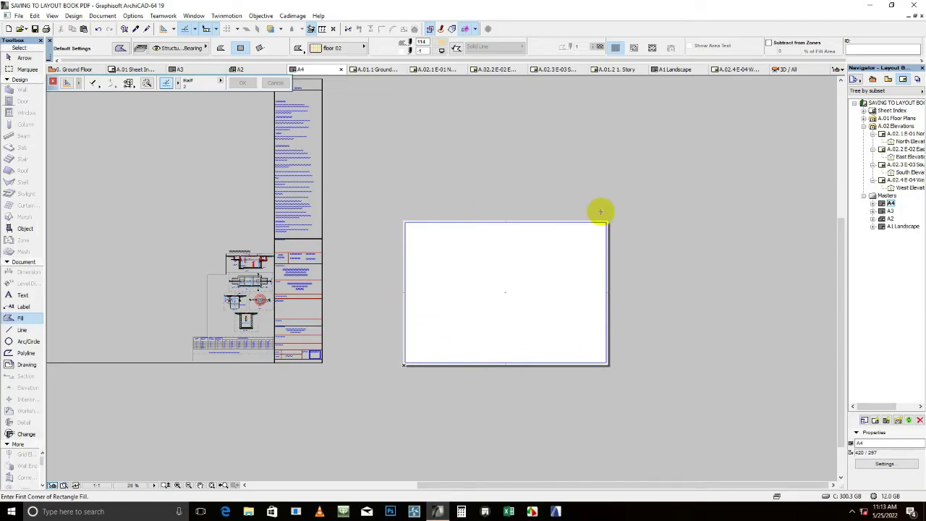
pyautogui.scroll(-1, 738, 146)
# Step: Select and clear away the drawings lying left of the sheet
pyautogui.moveTo(738, 145); pyautogui.dragTo(708, 194, button='middle')
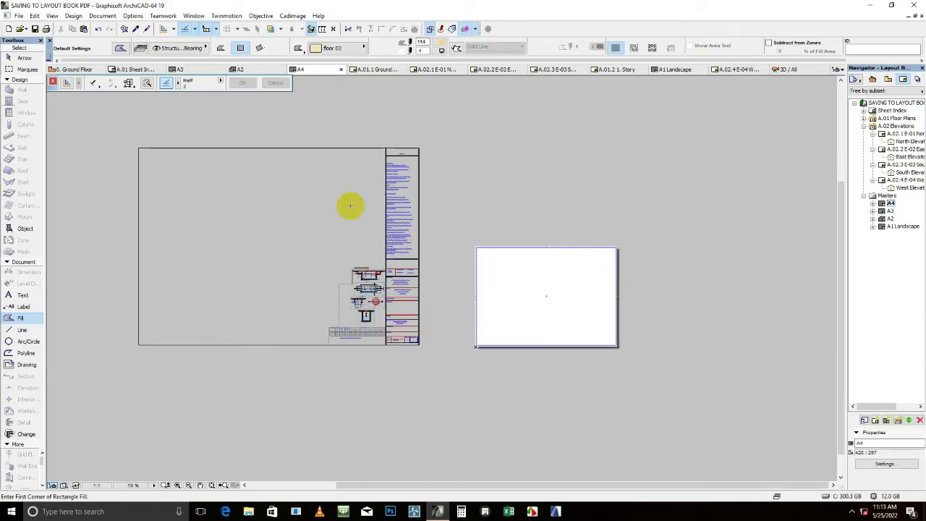
pyautogui.click(123, 130)
pyautogui.click(430, 374)
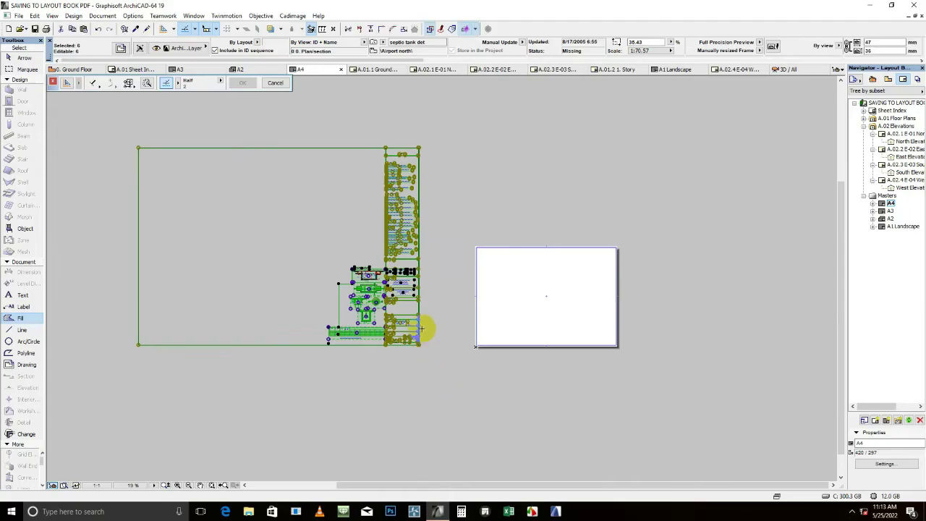
pyautogui.moveTo(418, 323); pyautogui.dragTo(346, 289)
pyautogui.press('Escape')
pyautogui.hscroll(5, 393, 283)
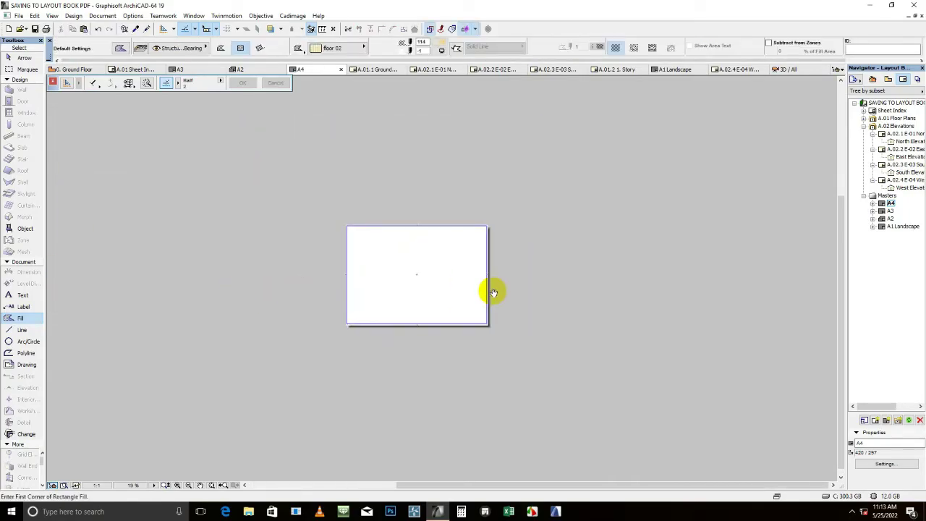
pyautogui.scroll(1, 492, 289)
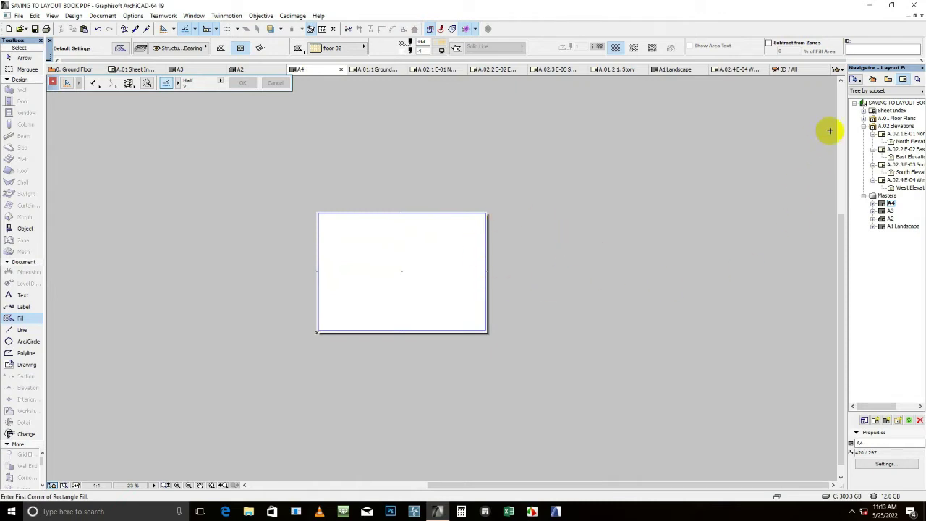
# Step: Place the Ground Floor view on the A4 layout and deselect the placed drawing
pyautogui.click(874, 80)
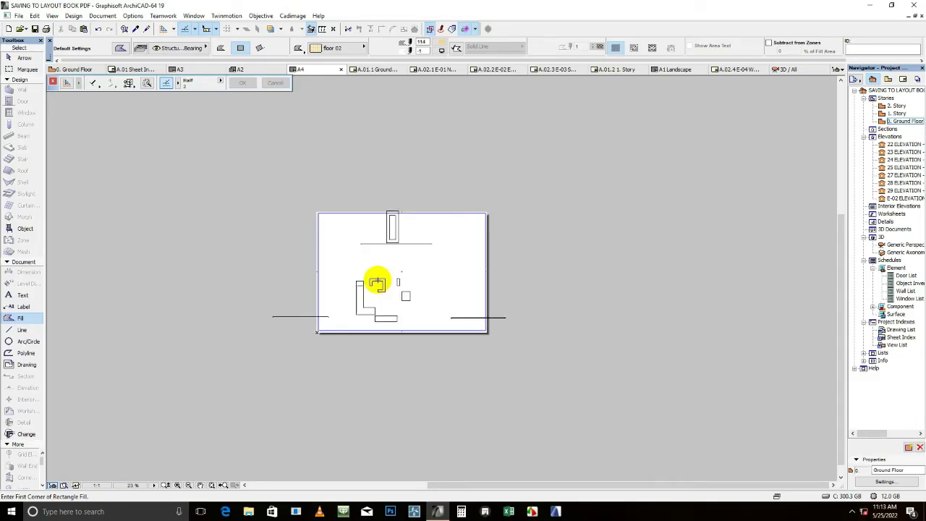
pyautogui.keyDown('shift'); pyautogui.click(597, 315); pyautogui.keyUp('shift')
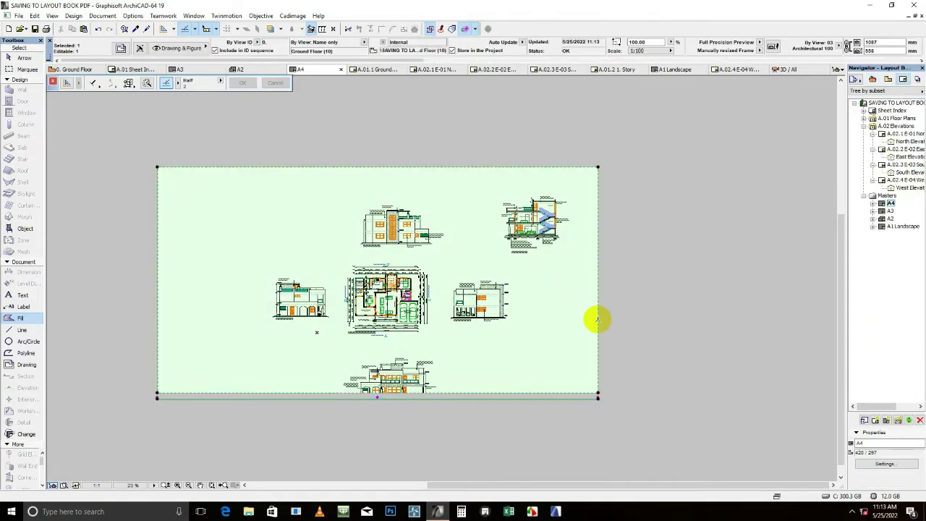
pyautogui.rightClick(629, 269)
pyautogui.click(658, 262)
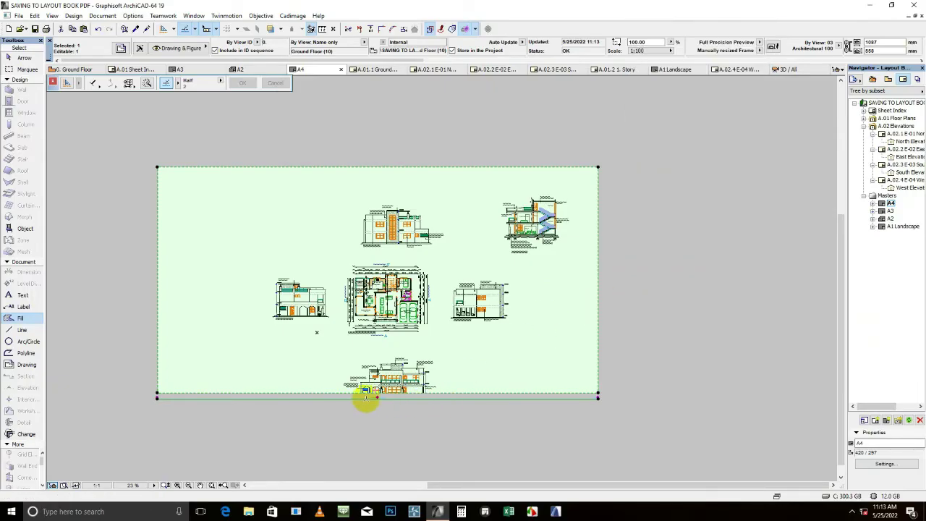
pyautogui.scroll(2, 158, 395)
pyautogui.scroll(-2, 311, 369)
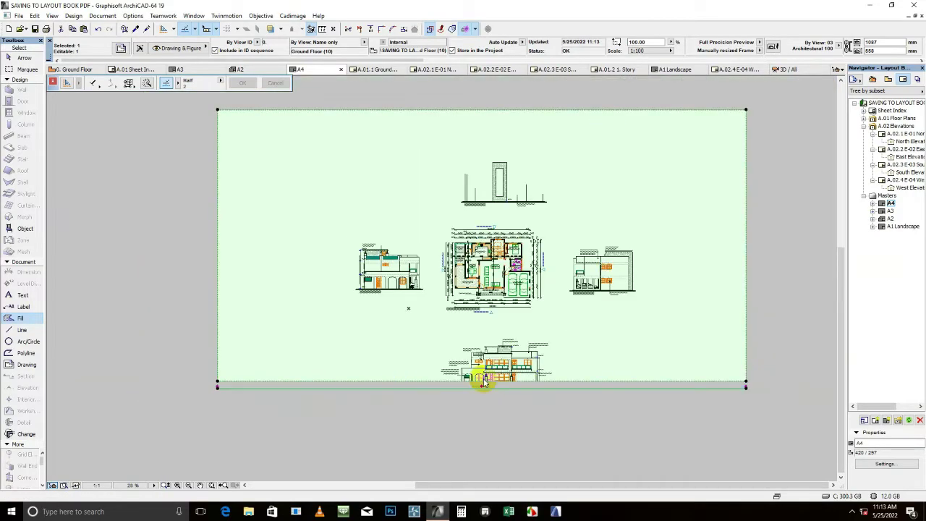
# Step: Set the placed drawing's title to No Title in Drawing Selection Settings
pyautogui.rightClick(787, 187)
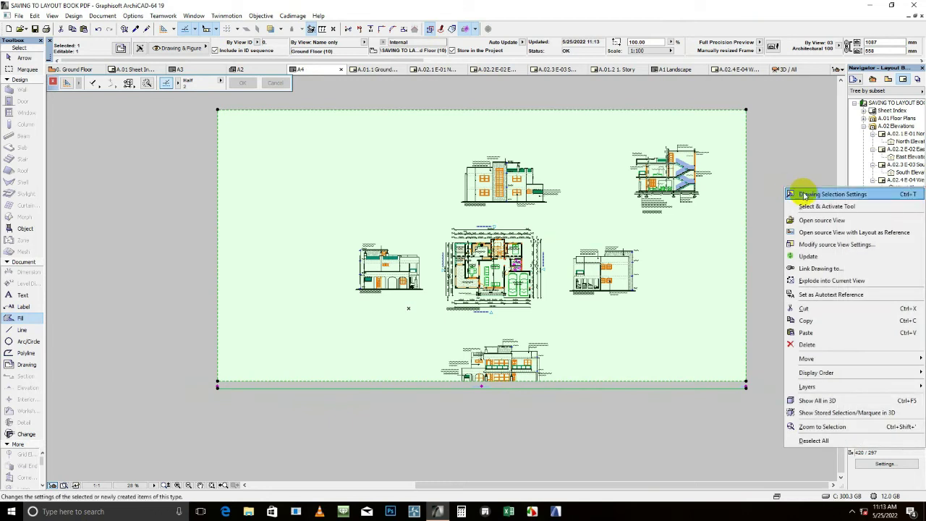
pyautogui.click(663, 133)
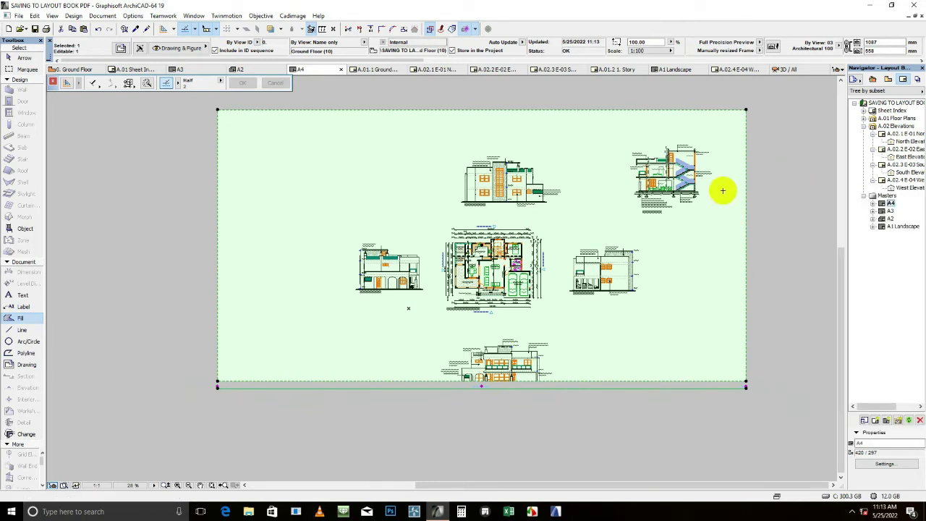
pyautogui.rightClick(762, 187)
pyautogui.click(795, 190)
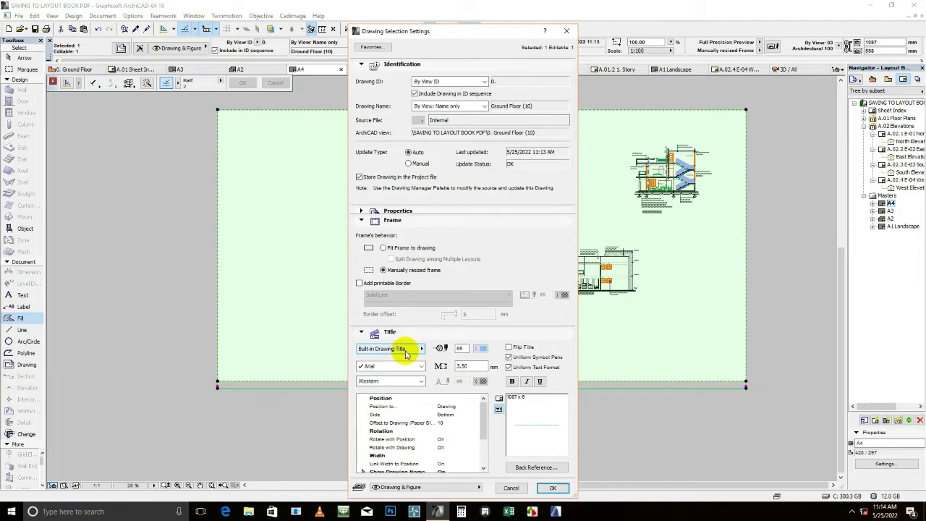
pyautogui.click(406, 349)
pyautogui.click(440, 352)
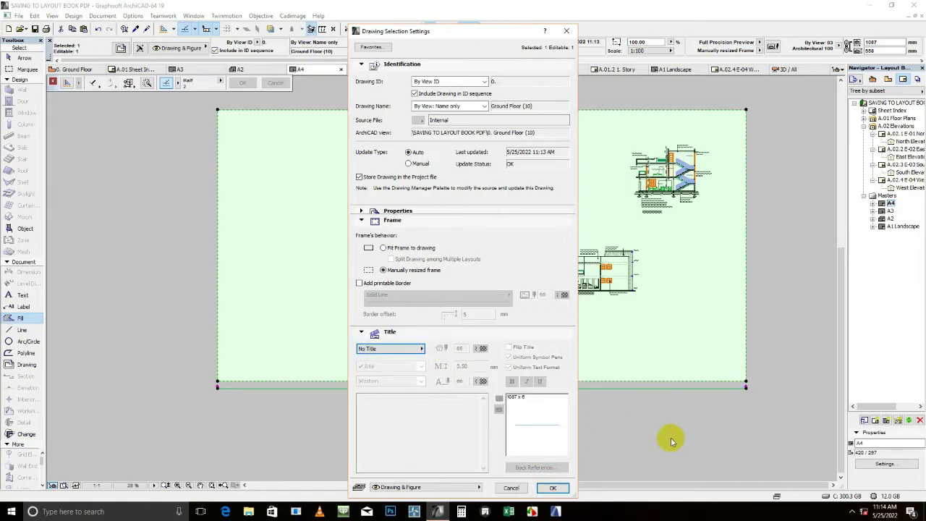
pyautogui.click(553, 488)
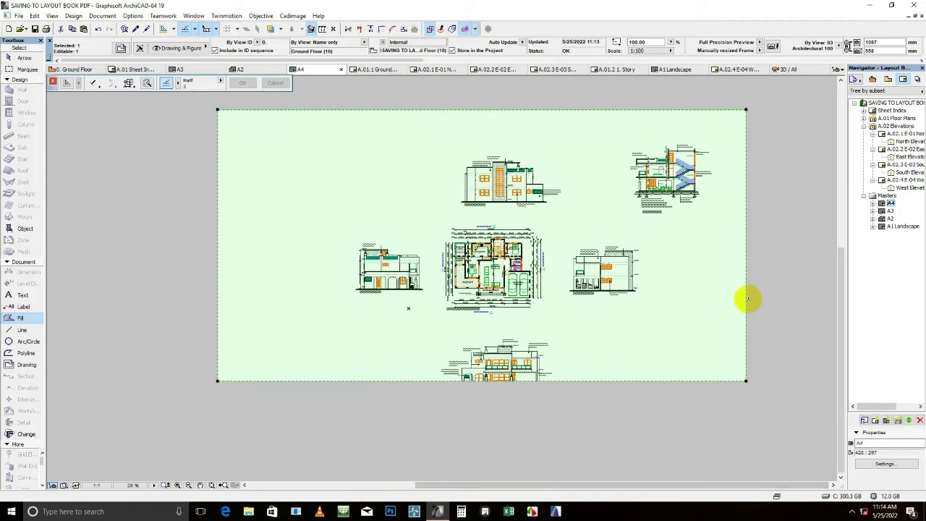
# Step: Offset the drawing frame's right and top edges to crop off those elevations
pyautogui.click(611, 333)
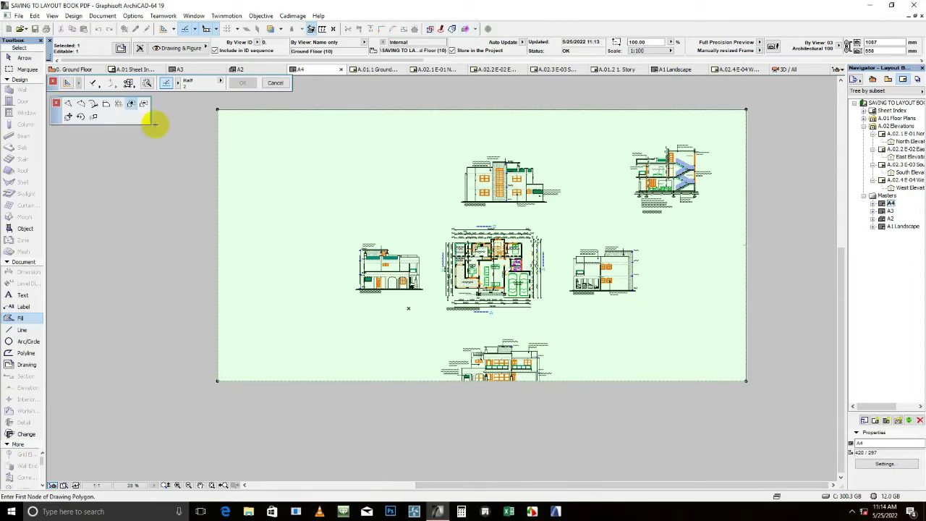
pyautogui.rightClick(636, 230)
pyautogui.click(660, 249)
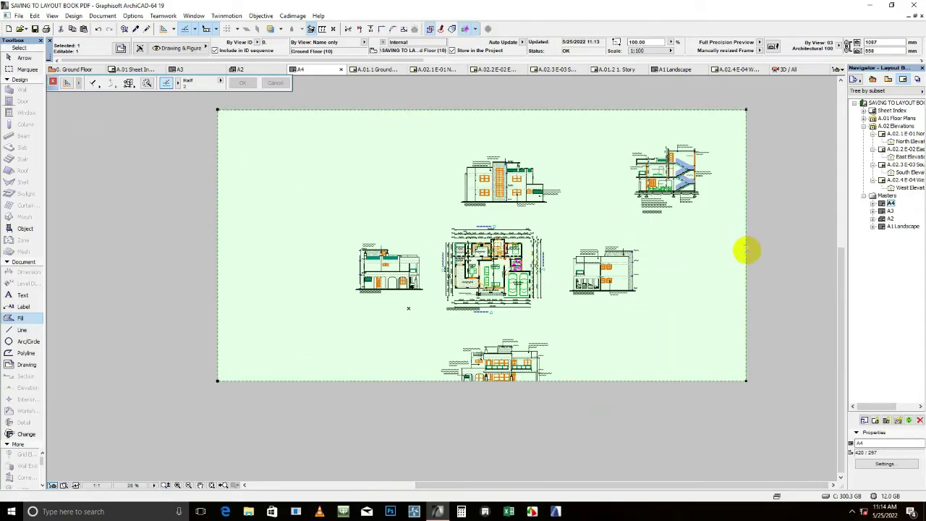
pyautogui.click(615, 243)
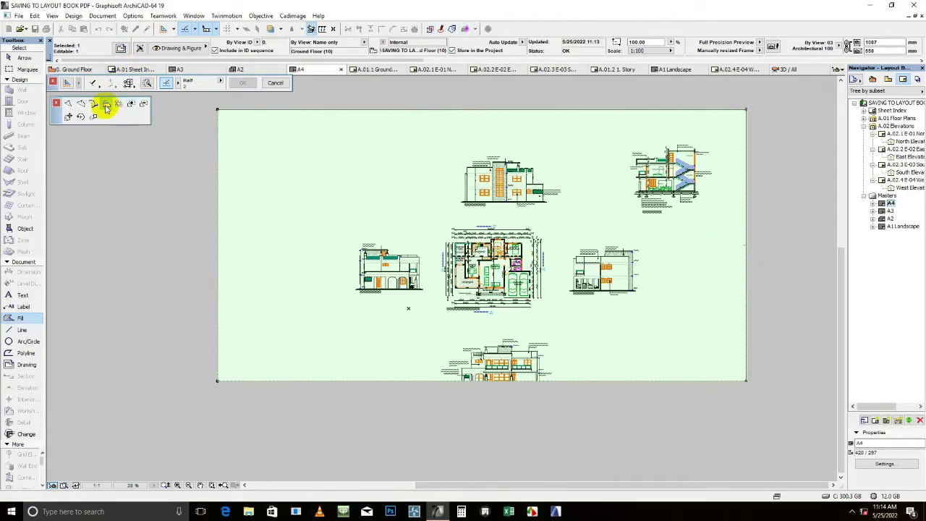
pyautogui.click(107, 107)
pyautogui.click(552, 258)
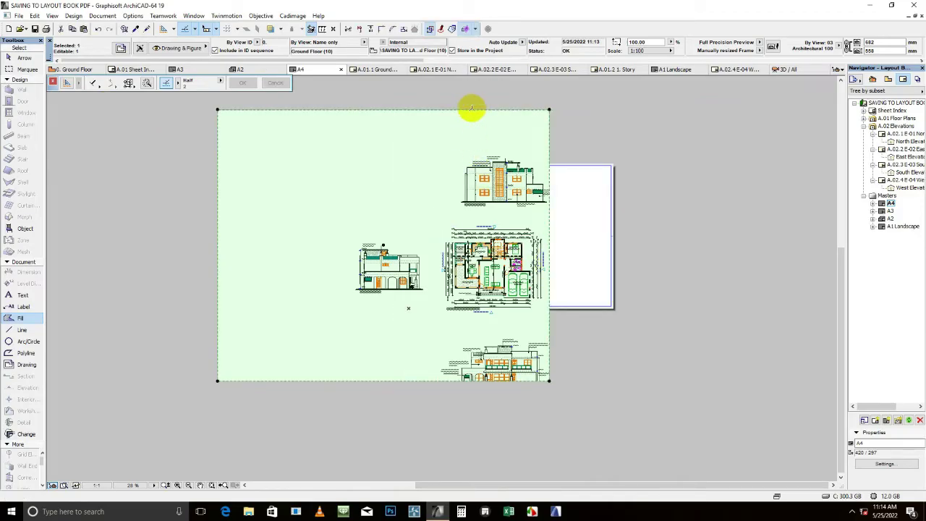
pyautogui.click(471, 109)
pyautogui.click(376, 222)
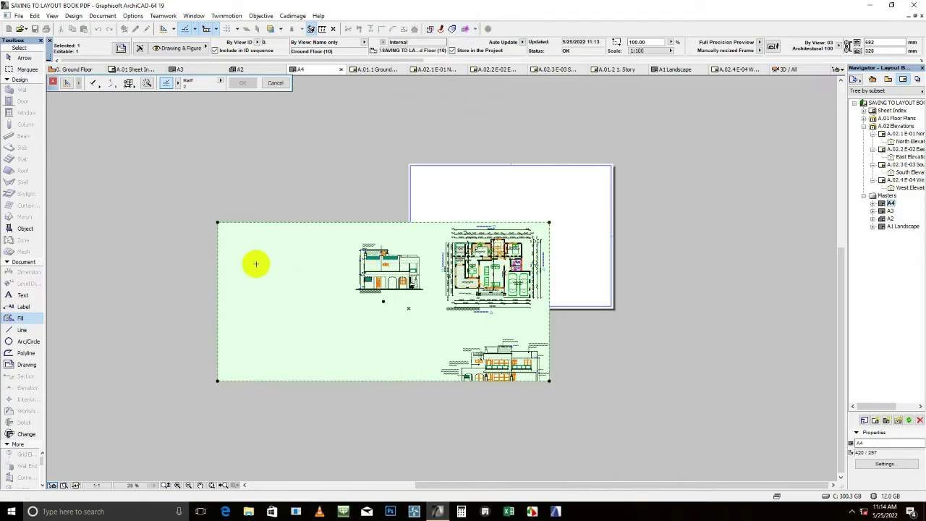
# Step: Crop the frame's left edge and bottom edge just below the GROUND FLOOR PLAN label
pyautogui.click(219, 283)
pyautogui.click(438, 242)
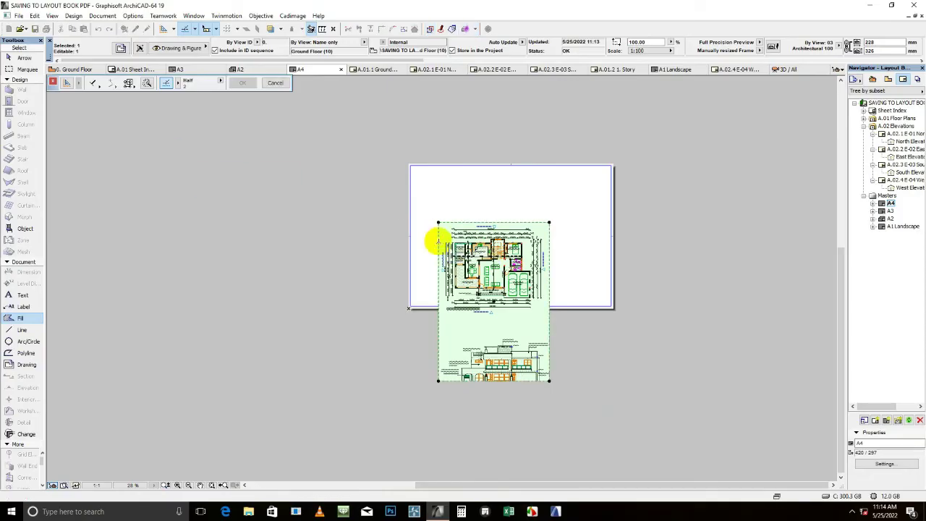
pyautogui.scroll(3, 536, 382)
pyautogui.click(550, 379)
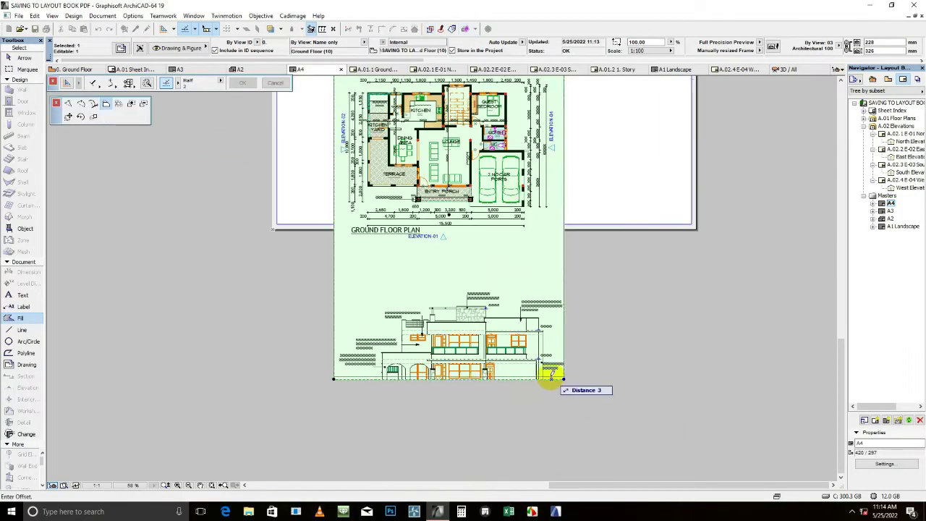
pyautogui.click(538, 241)
pyautogui.scroll(-3, 536, 278)
pyautogui.moveTo(535, 278); pyautogui.dragTo(532, 344, button='middle')
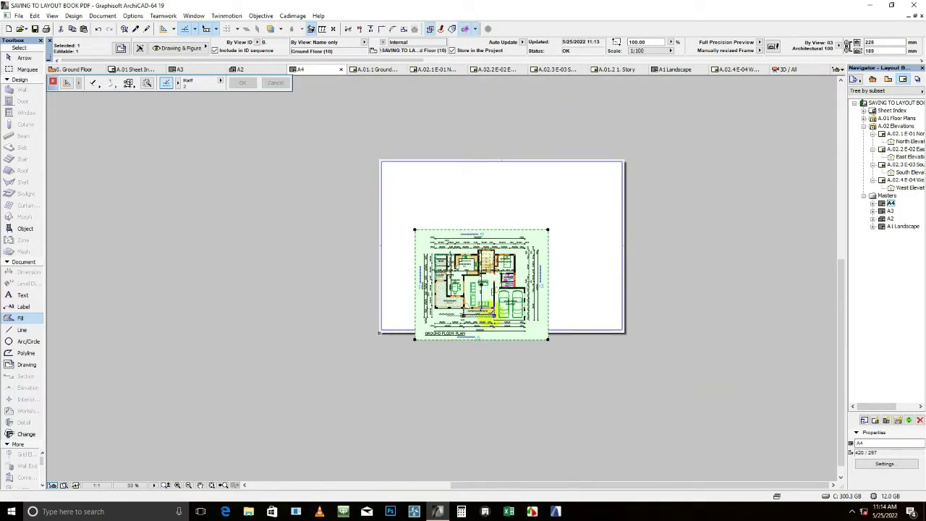
pyautogui.click(484, 309)
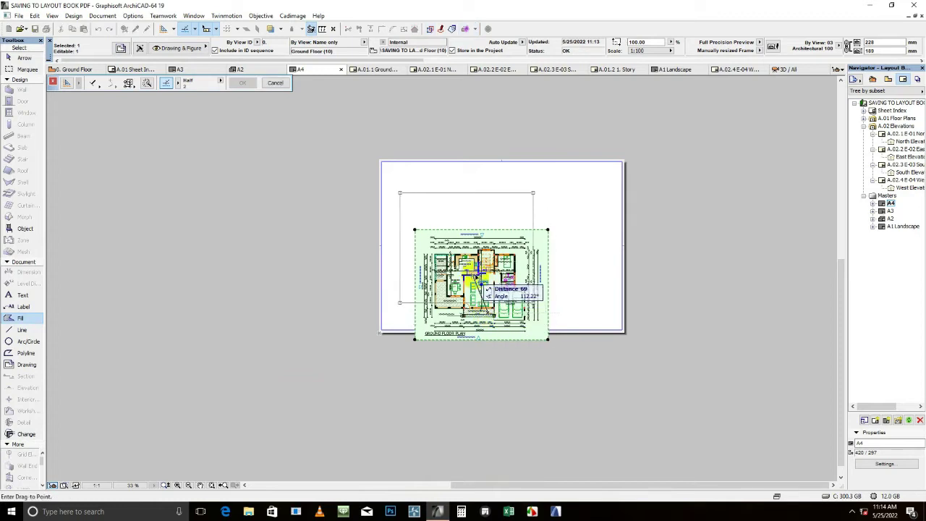
pyautogui.press('Escape')
# Step: Move the drawing so its lower-left corner sits at the page's lower-left corner
pyautogui.scroll(2, 500, 231)
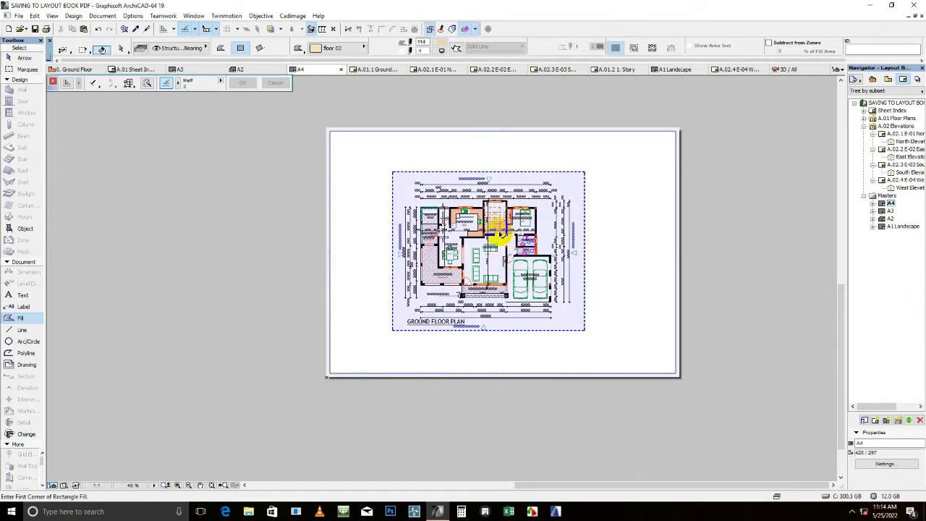
pyautogui.scroll(-1, 477, 270)
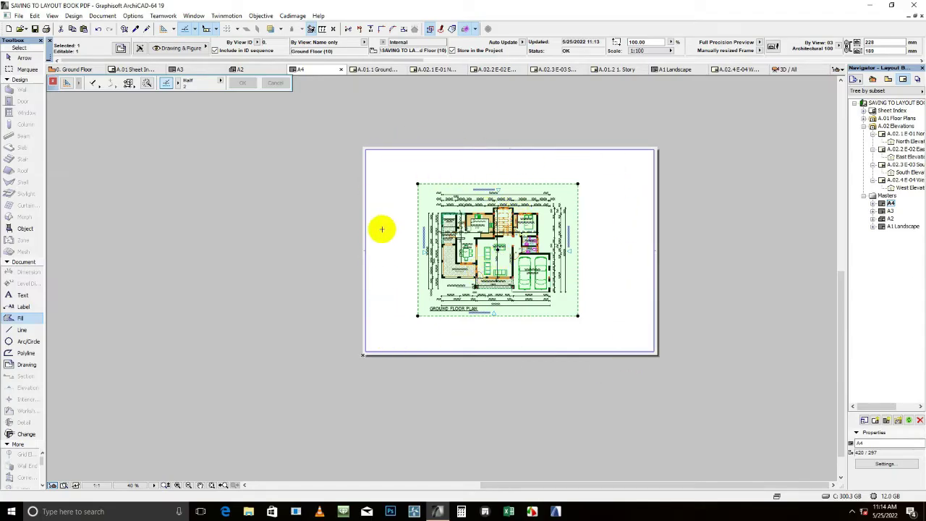
pyautogui.hotkey('ctrl', 'd')
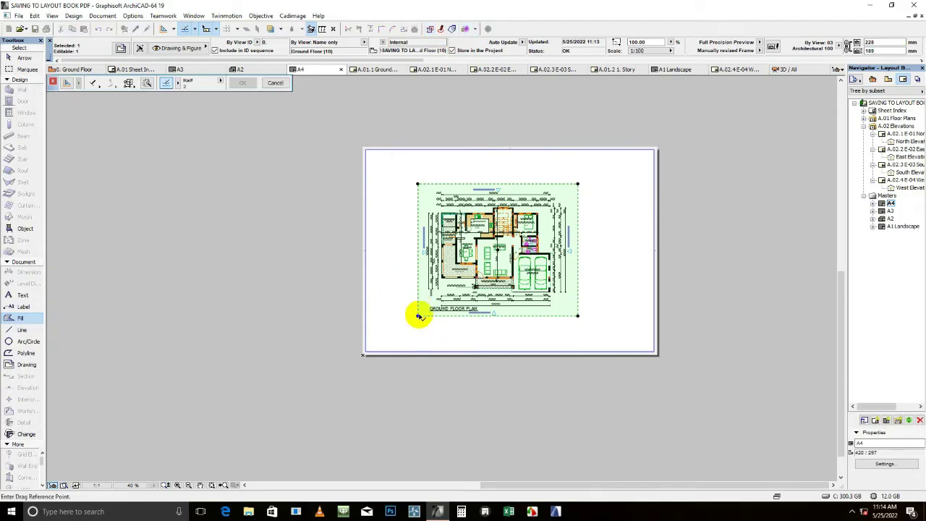
pyautogui.click(418, 316)
pyautogui.click(378, 340)
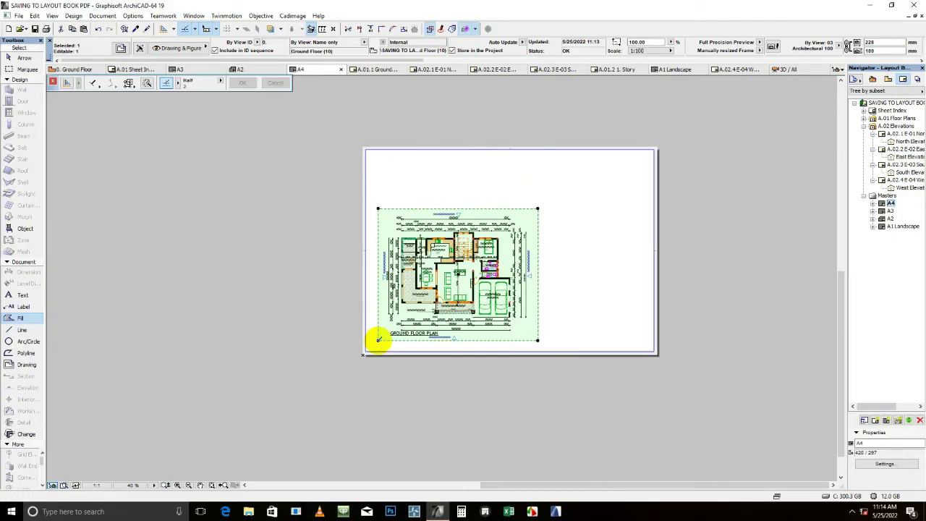
# Step: Resize the drawing from that corner to 145.53% (1:68.71) to span the page
pyautogui.hotkey('ctrl', 'k')
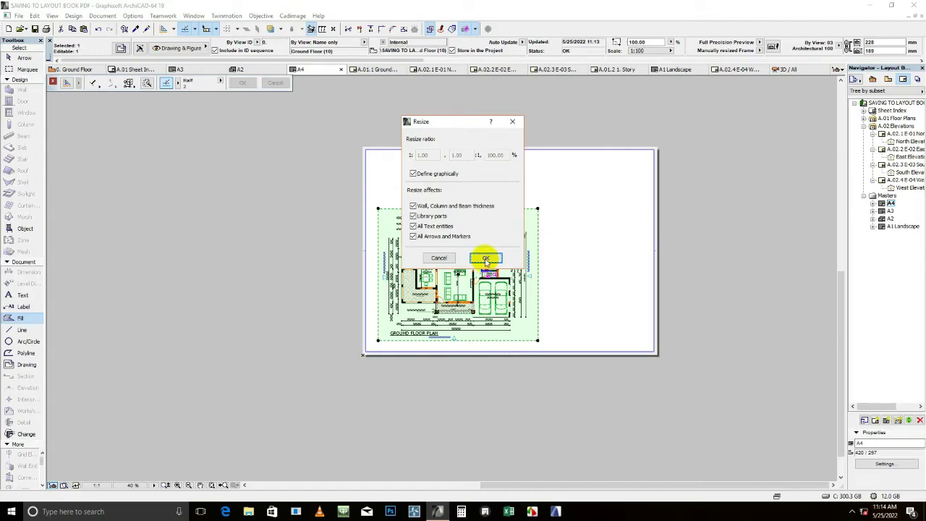
pyautogui.click(485, 259)
pyautogui.click(379, 339)
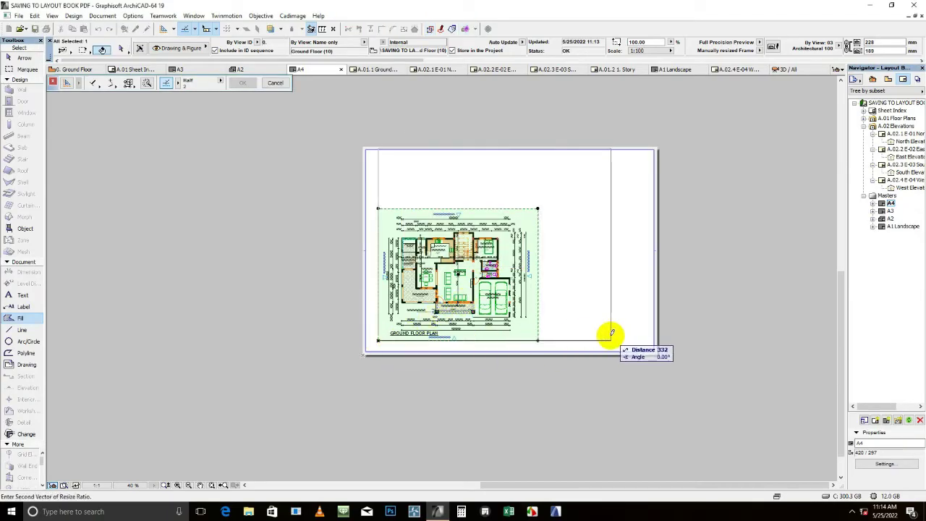
pyautogui.click(610, 387)
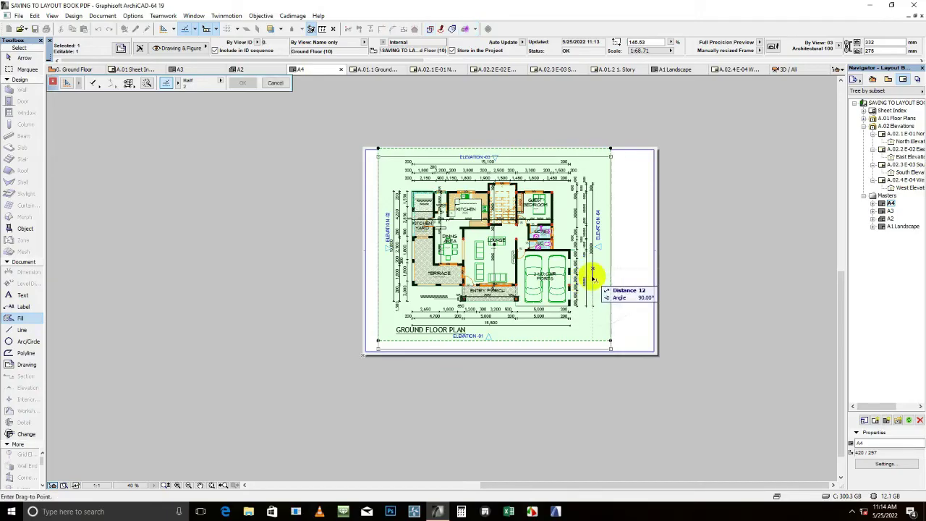
pyautogui.press('Escape')
pyautogui.scroll(-1, 564, 232)
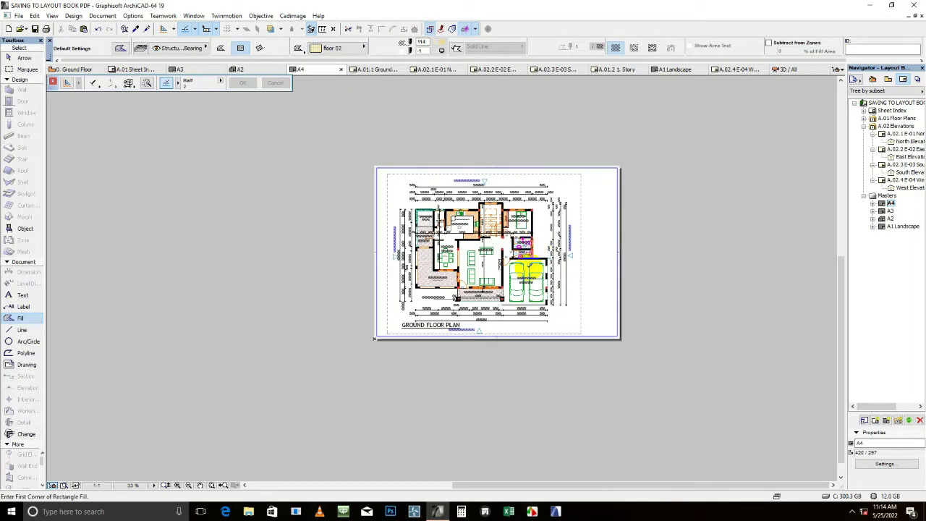
pyautogui.scroll(2, 416, 138)
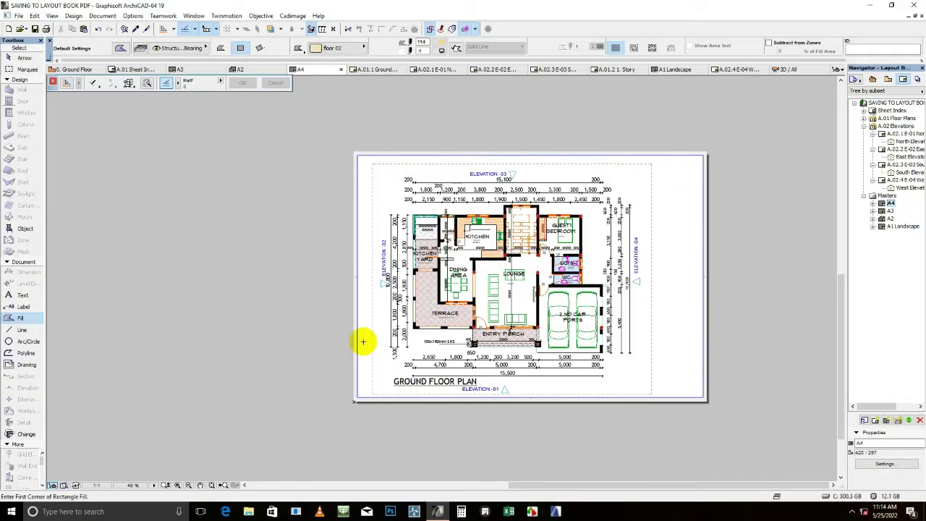
# Step: Draw a rectangular border line from the page's top-left to bottom-right corner
pyautogui.click(16, 330)
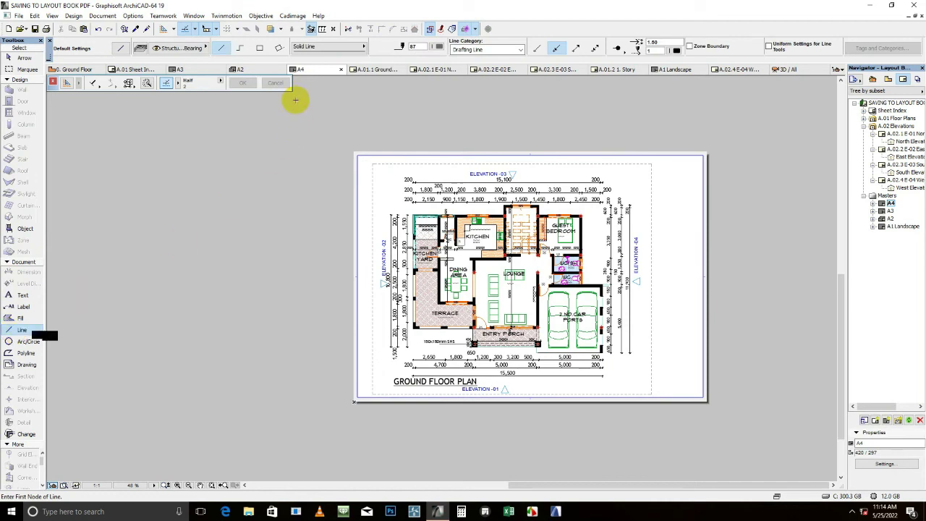
pyautogui.click(260, 49)
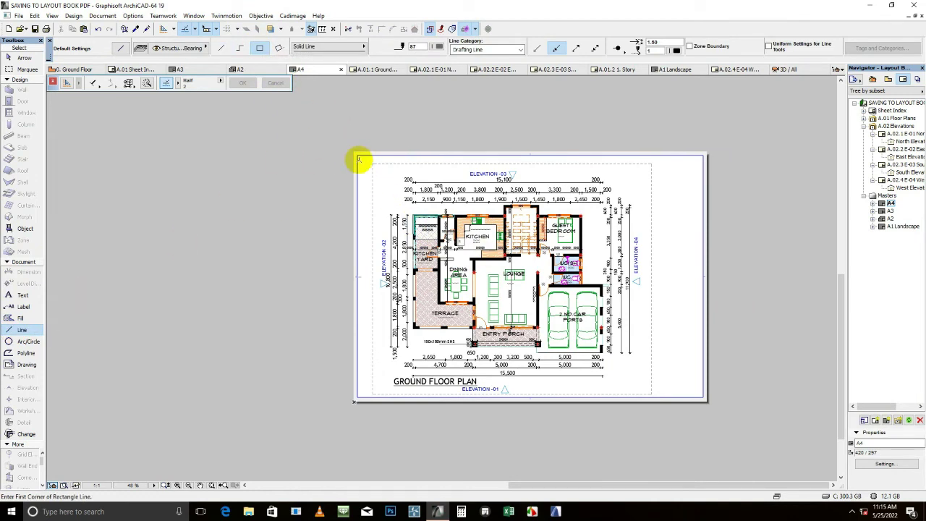
pyautogui.click(360, 153)
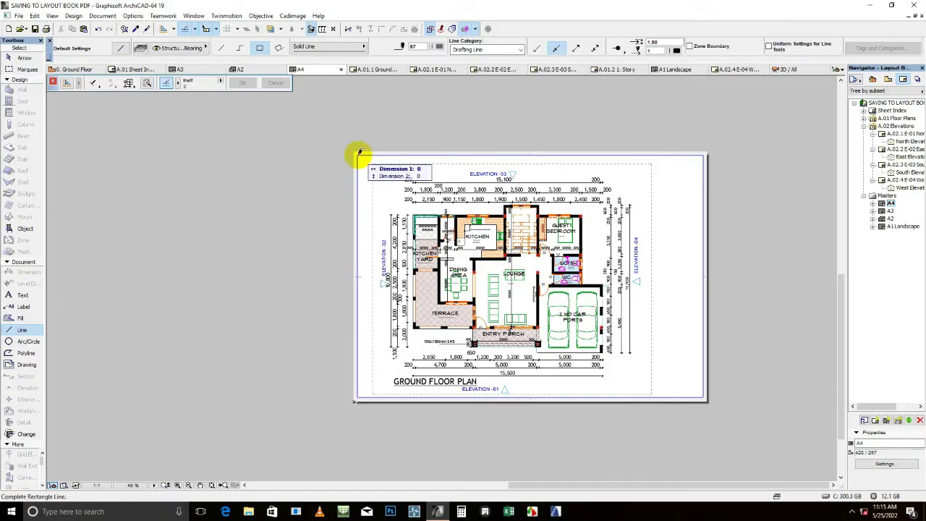
pyautogui.click(702, 394)
pyautogui.scroll(-2, 646, 234)
pyautogui.hscroll(3, 615, 234)
pyautogui.scroll(2, 622, 145)
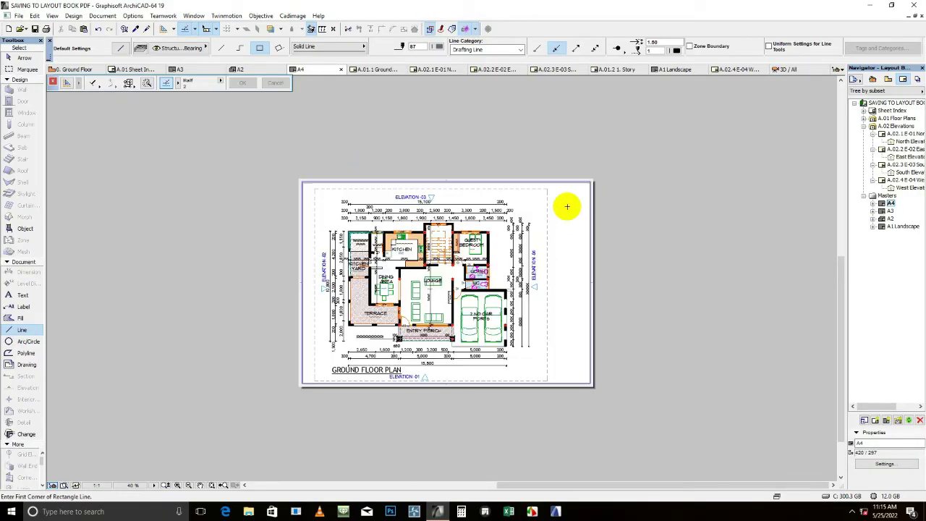
# Step: Draw a single vertical line down the page near its right edge
pyautogui.click(222, 47)
pyautogui.scroll(3, 585, 180)
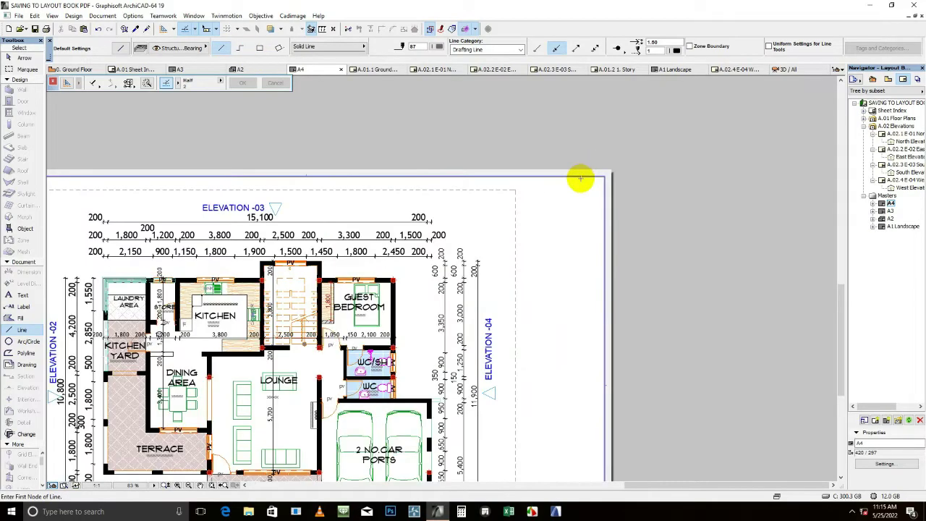
pyautogui.click(537, 178)
pyautogui.scroll(-4, 543, 325)
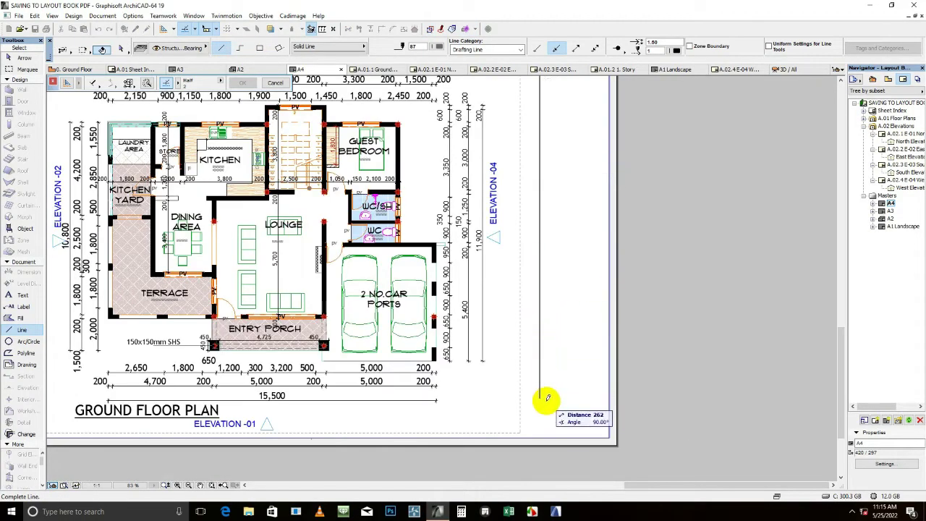
pyautogui.click(540, 430)
pyautogui.scroll(-3, 618, 257)
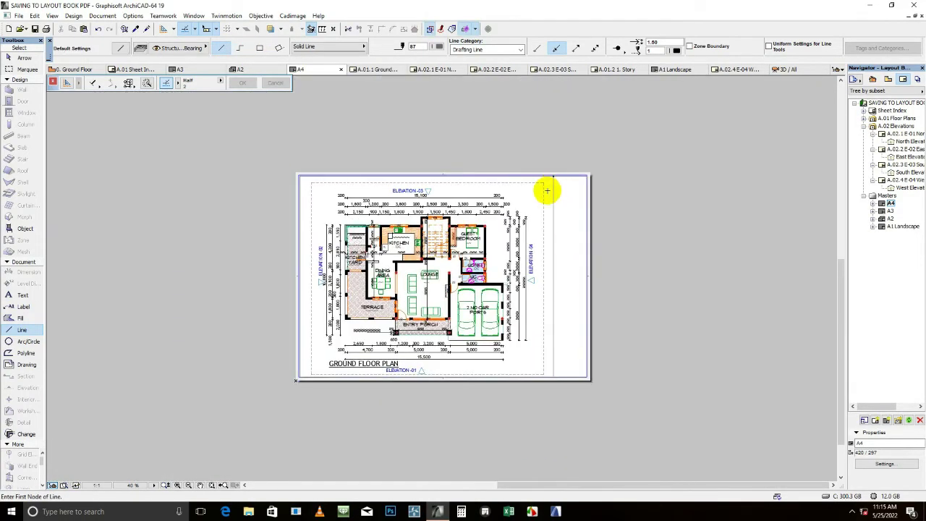
pyautogui.scroll(3, 526, 188)
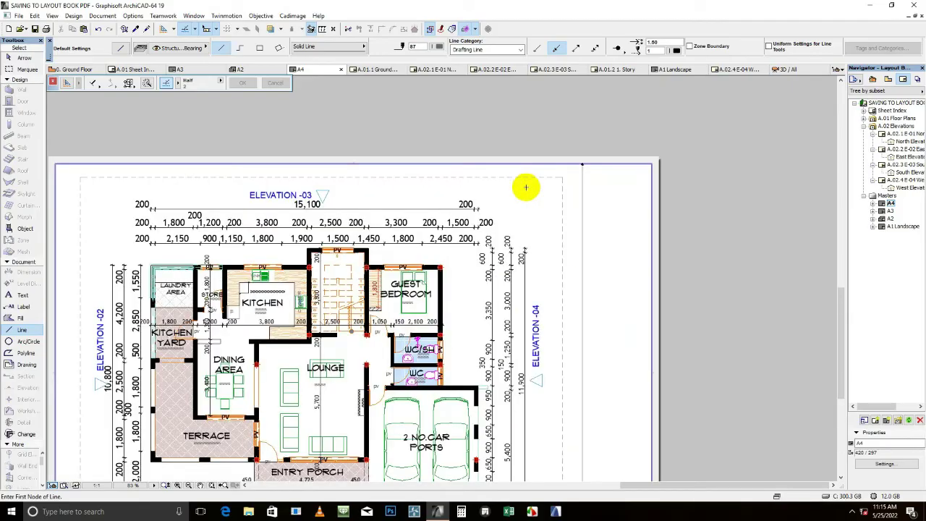
# Step: Select all border lines, keep them solid simple lines, and review Line Selection Settings unchanged
pyautogui.click(583, 171)
pyautogui.scroll(-1, 399, 173)
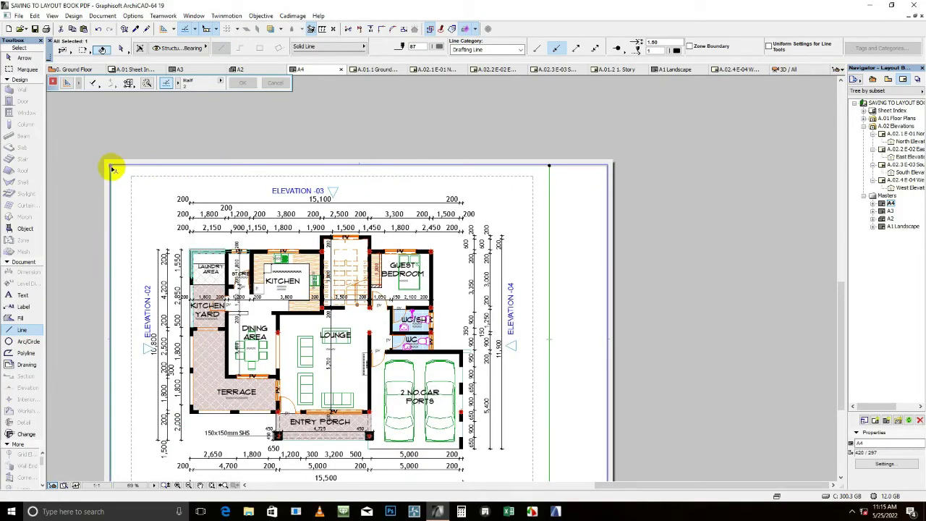
pyautogui.hotkey('ctrl', 'a')
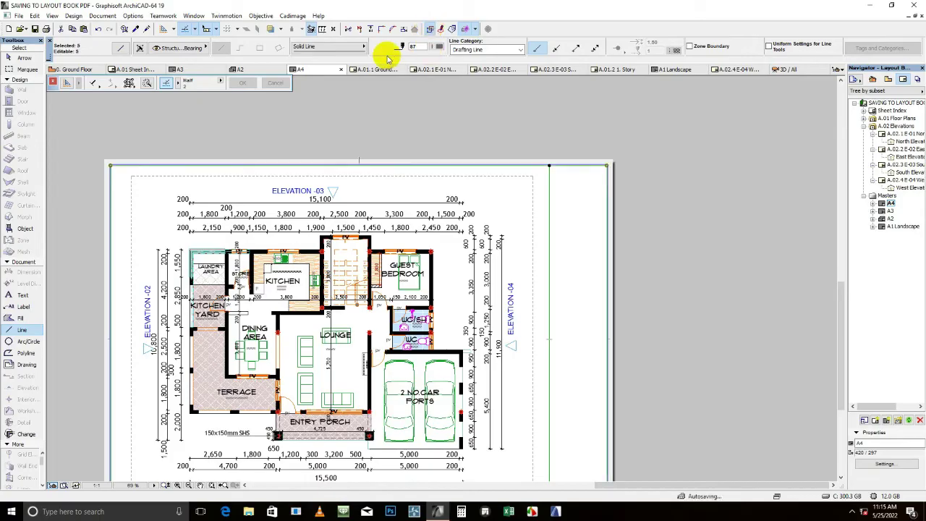
pyautogui.click(388, 57)
pyautogui.click(331, 72)
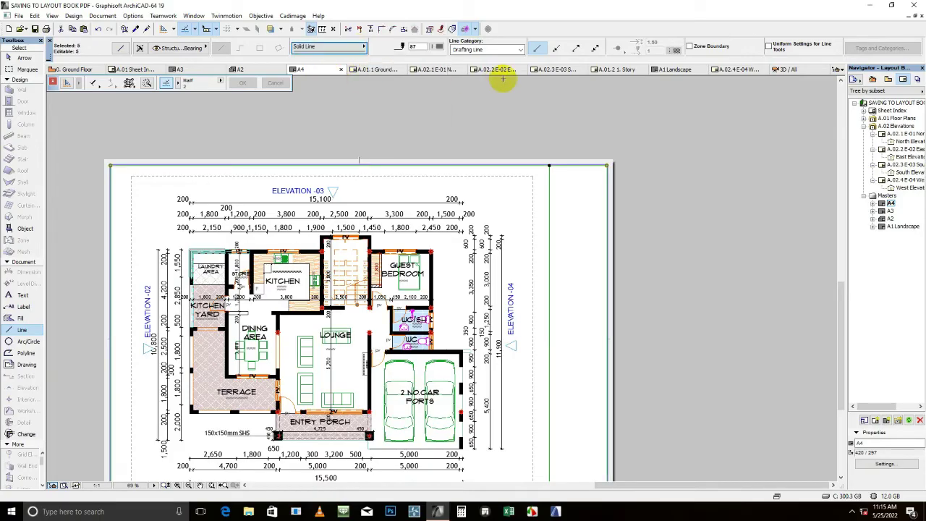
pyautogui.click(538, 49)
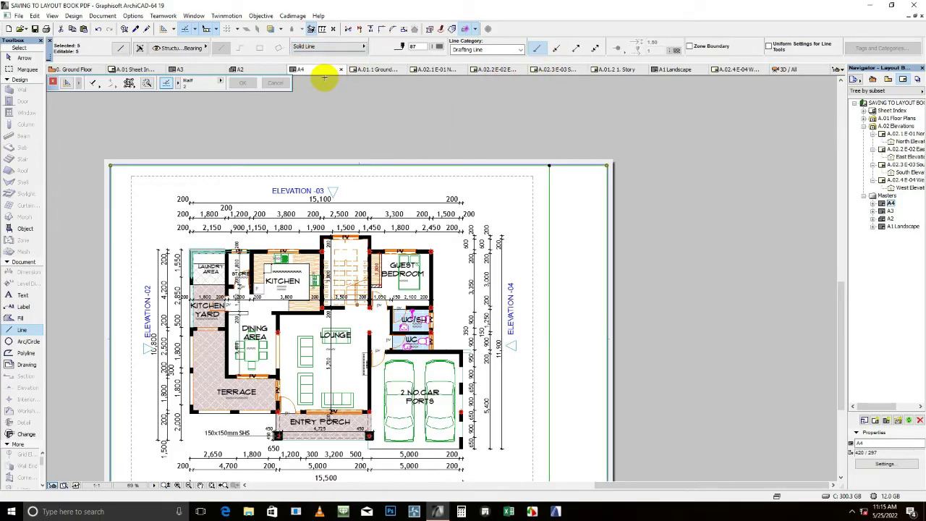
pyautogui.hotkey('ctrl', 't')
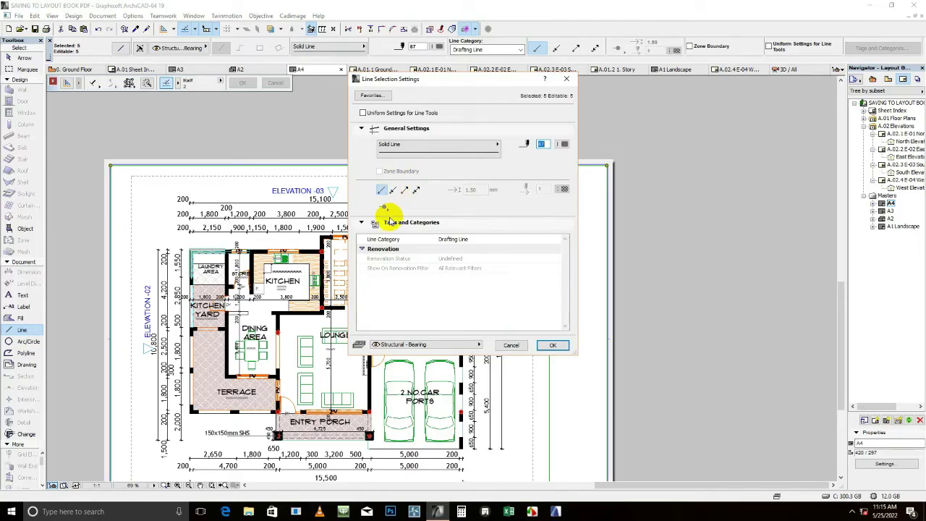
pyautogui.click(567, 79)
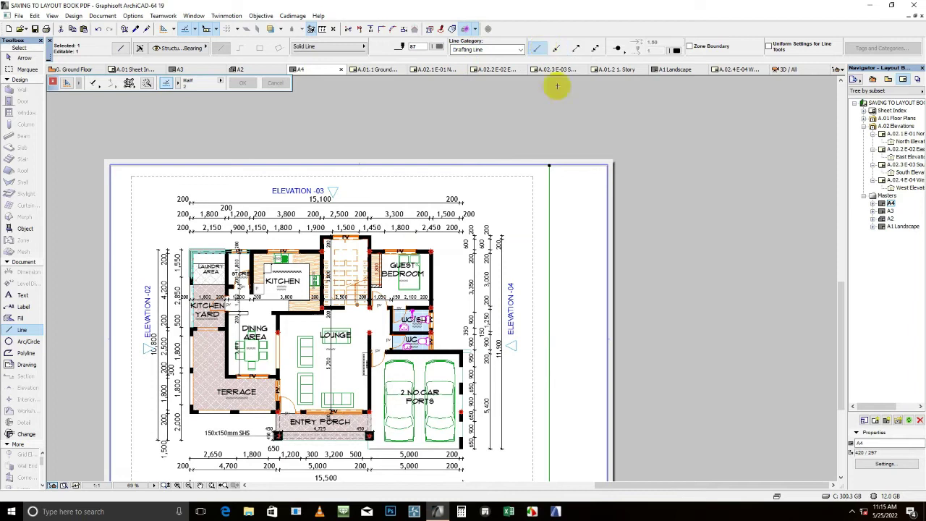
# Step: Check the vertical border line, clear the selection, and zoom out over the sheet
pyautogui.scroll(-4, 555, 144)
pyautogui.scroll(2, 612, 239)
pyautogui.press('Escape')
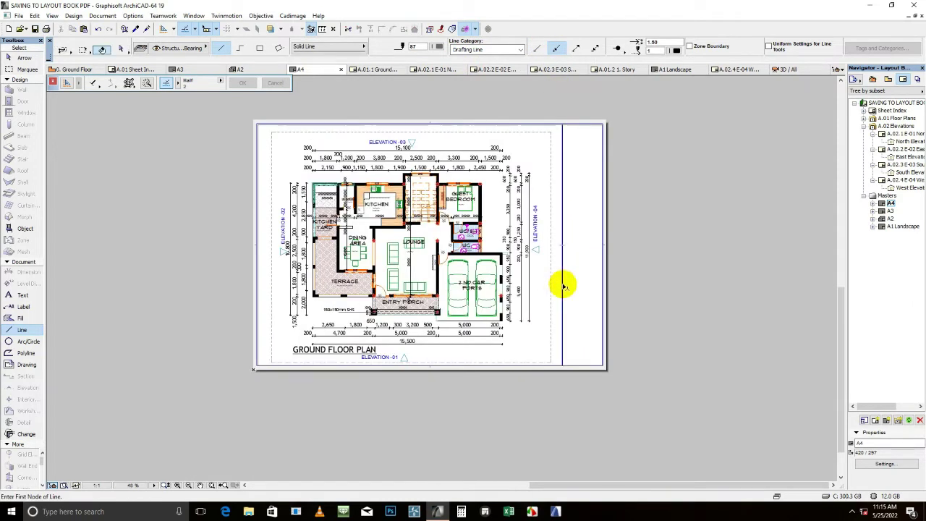
pyautogui.click(564, 286)
pyautogui.scroll(5, 560, 124)
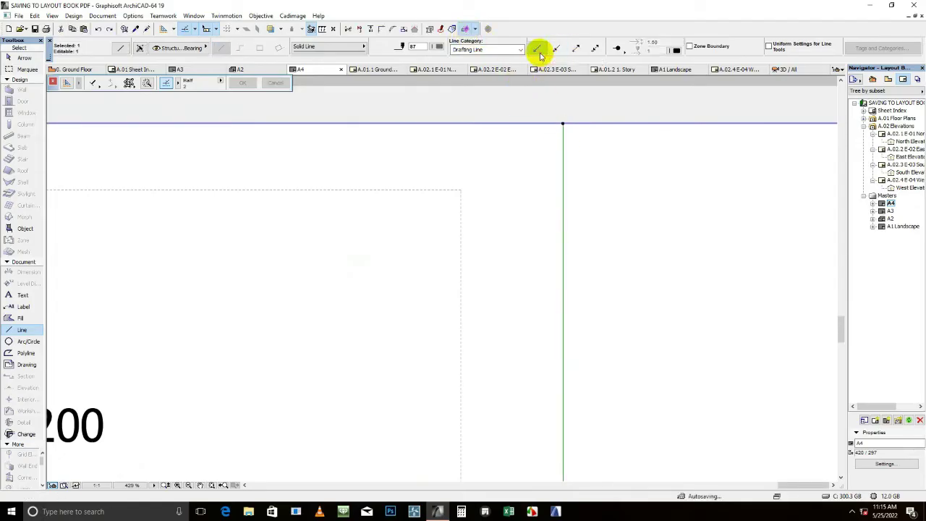
pyautogui.press('Escape')
pyautogui.scroll(-10, 598, 184)
pyautogui.scroll(5, 472, 293)
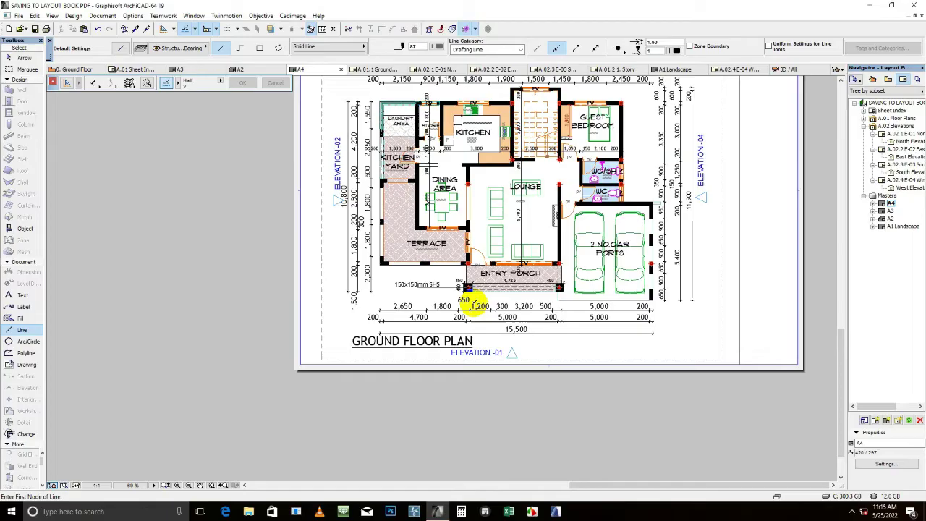
pyautogui.scroll(-3, 304, 406)
pyautogui.scroll(-2, 564, 223)
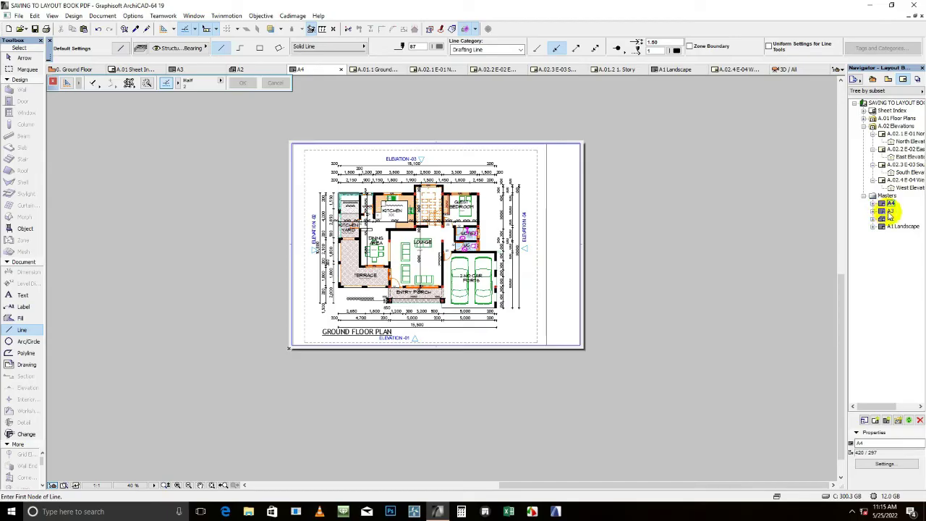
# Step: Open the A3 master and confirm its paper size stays A3 (ISO) - Metric
pyautogui.doubleClick(890, 211)
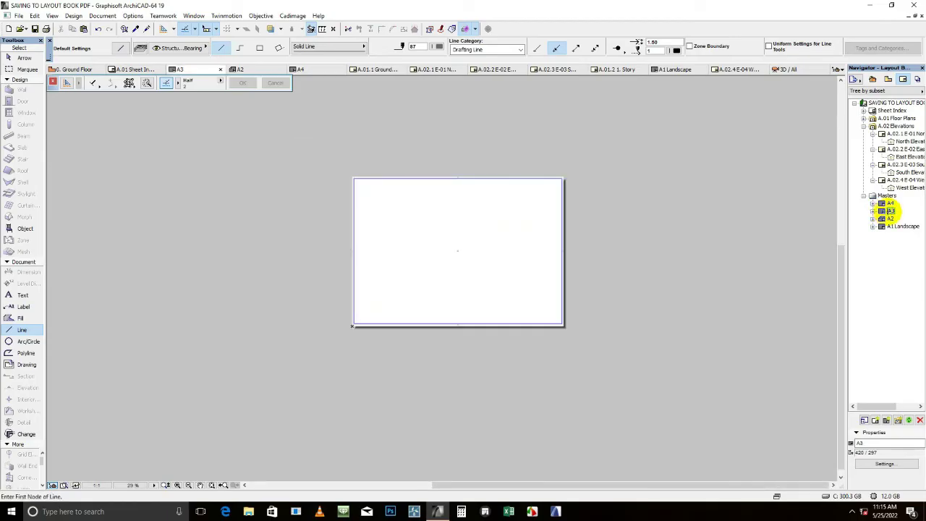
pyautogui.rightClick(890, 212)
pyautogui.click(800, 209)
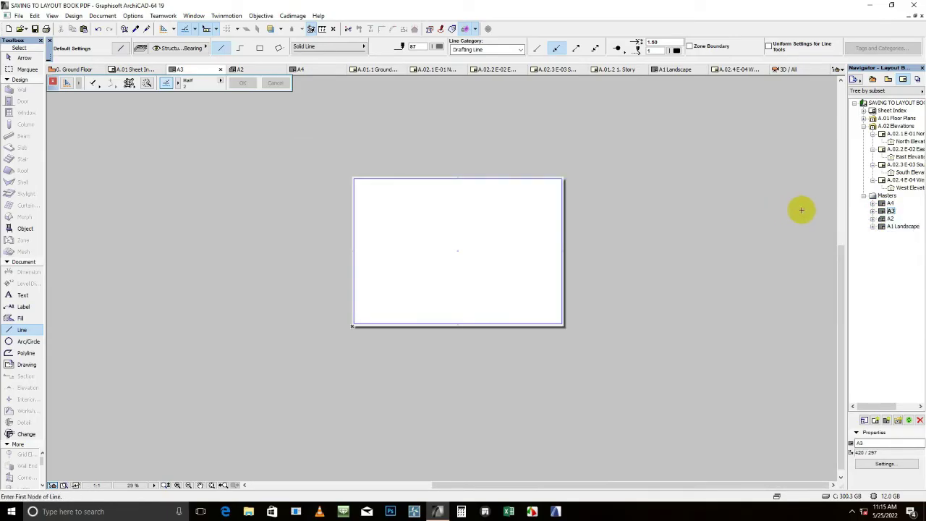
pyautogui.rightClick(891, 212)
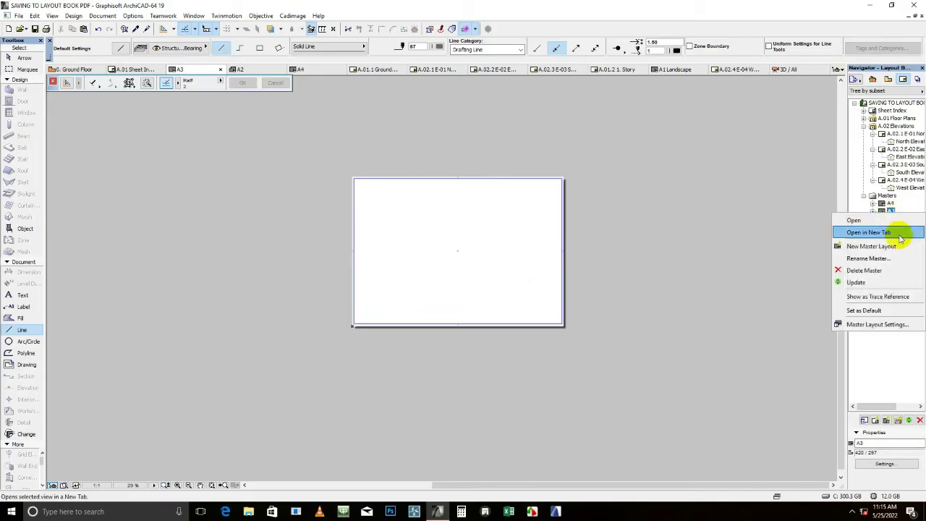
pyautogui.click(879, 321)
pyautogui.click(406, 150)
pyautogui.click(398, 151)
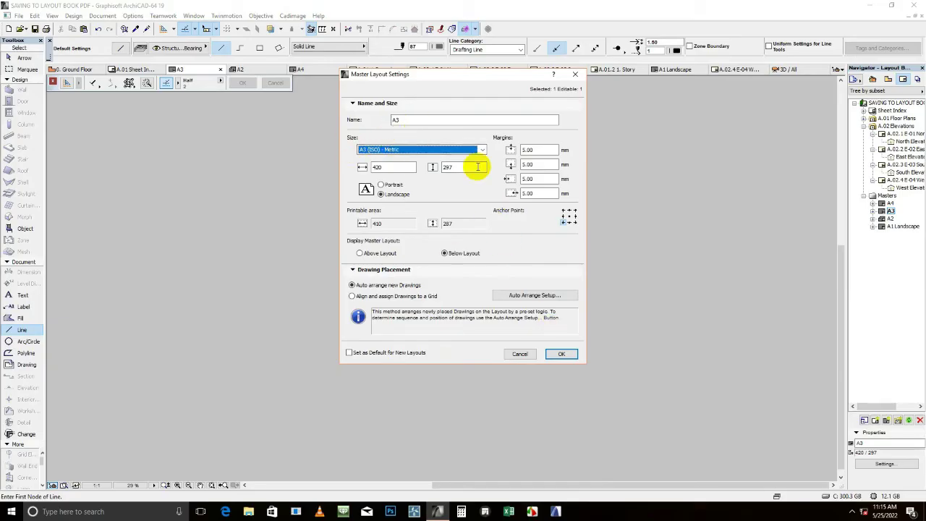
pyautogui.click(558, 354)
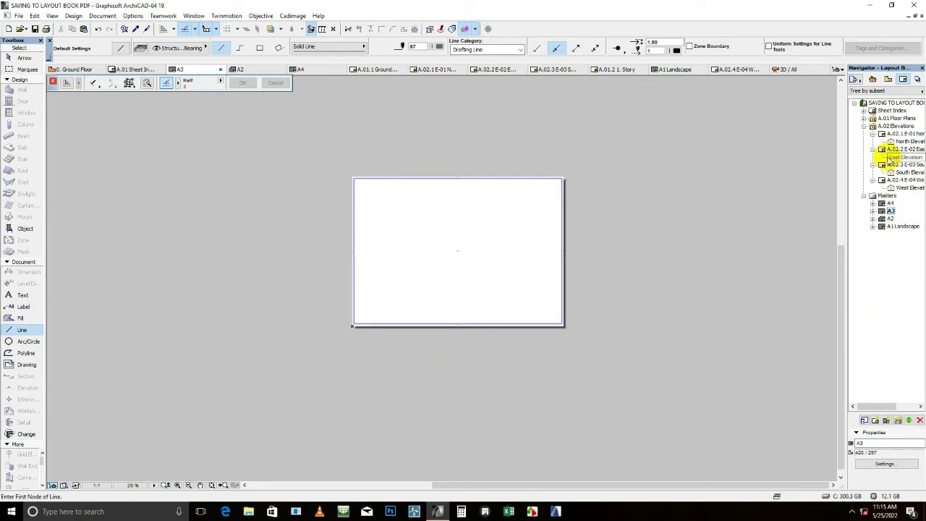
# Step: Place the 1. Story floor plan from the Project Map near the A3 sheet's centre
pyautogui.click(873, 79)
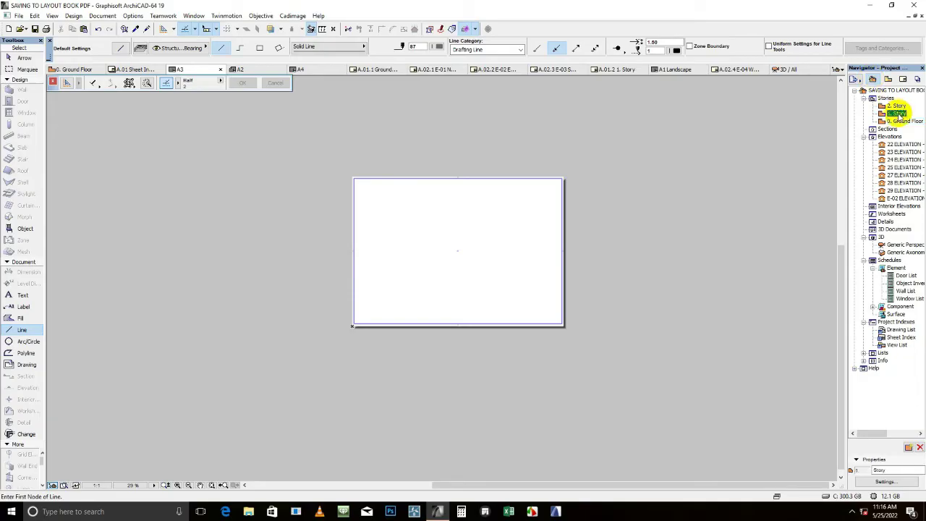
pyautogui.click(455, 242)
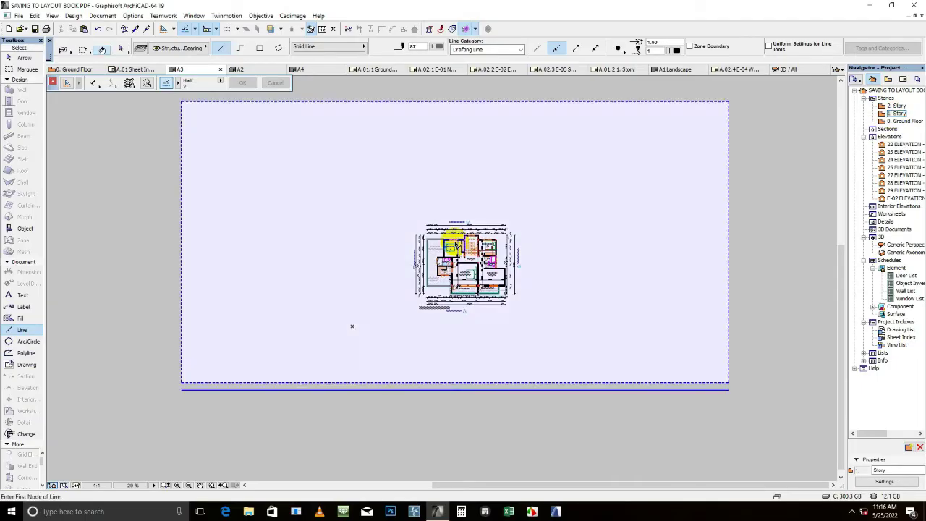
pyautogui.click(791, 243)
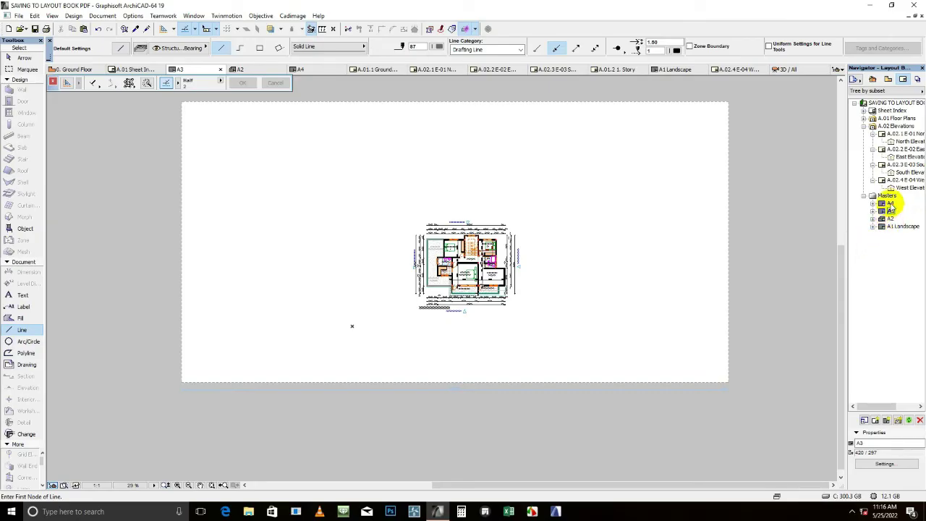
# Step: Switch from the A4 master layout to the A3 master layout
pyautogui.doubleClick(890, 205)
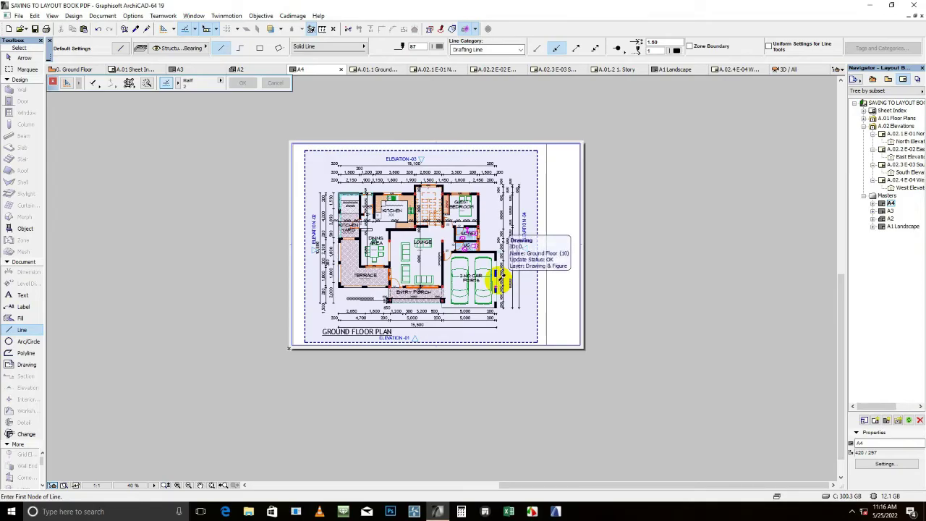
pyautogui.doubleClick(891, 210)
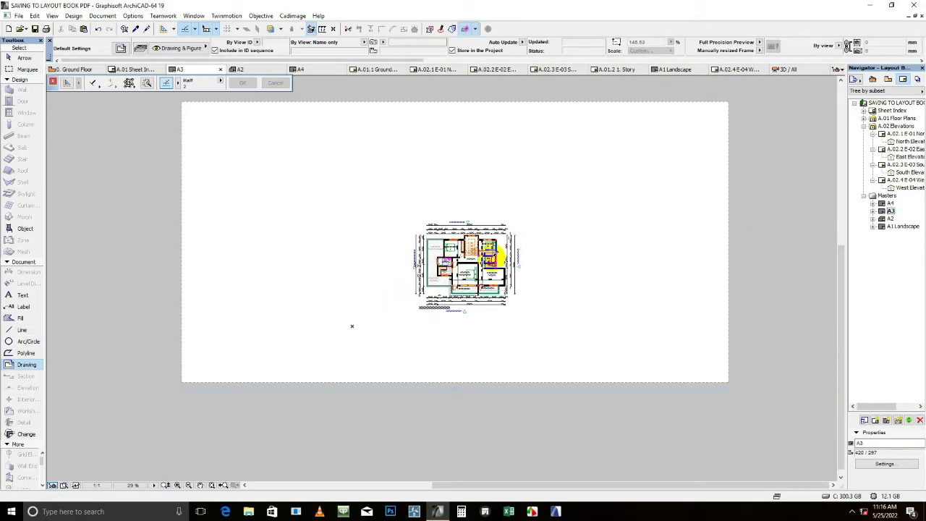
pyautogui.scroll(2, 493, 258)
pyautogui.scroll(-4, 494, 258)
# Step: Crop the upper floor plan drawing by pulling its frame's right and top edges in to the plan
pyautogui.click(633, 262)
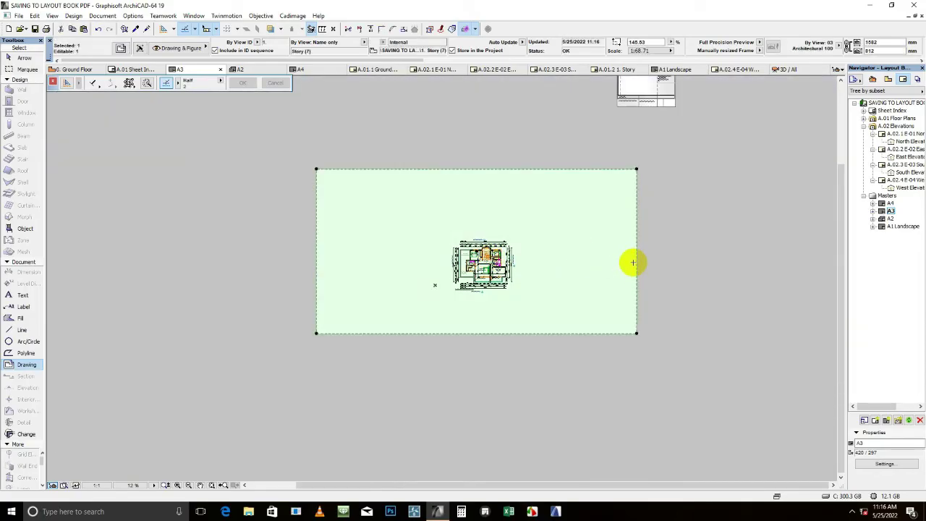
pyautogui.click(637, 262)
pyautogui.click(518, 253)
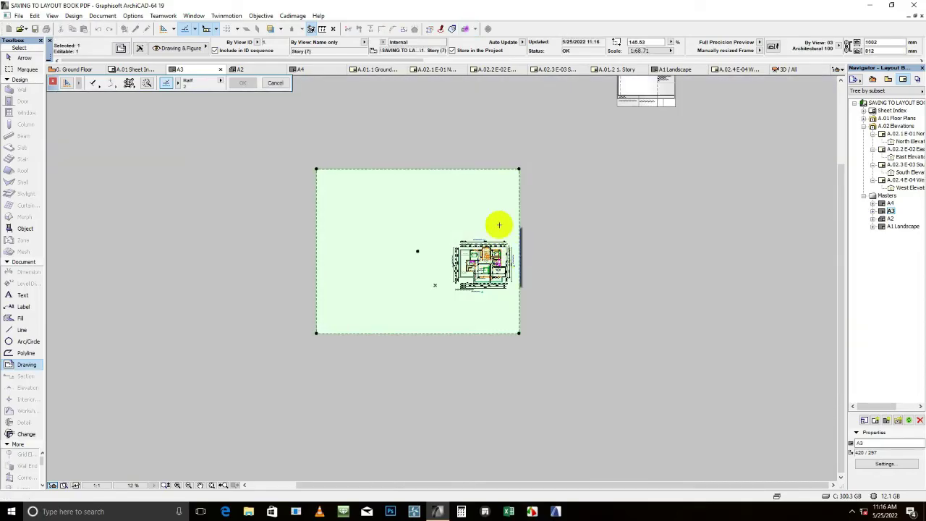
pyautogui.click(478, 168)
pyautogui.scroll(2, 494, 218)
pyautogui.click(482, 242)
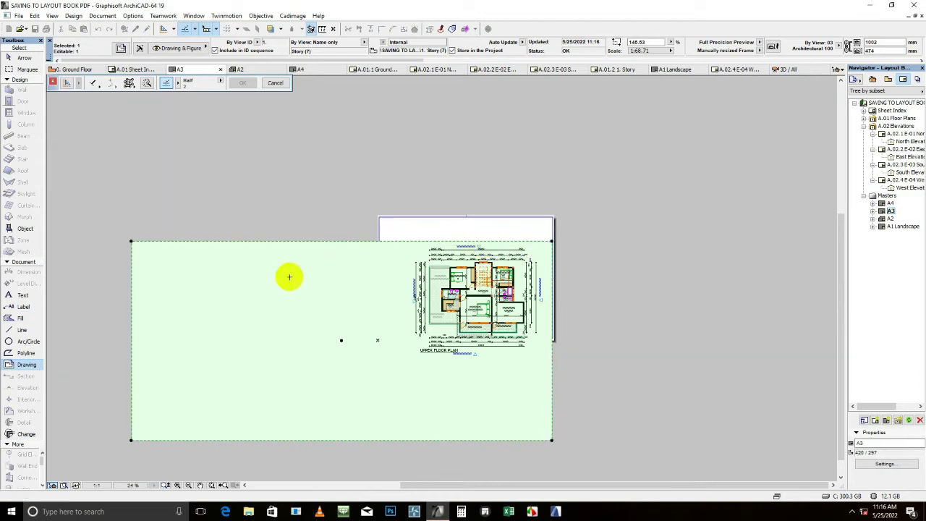
# Step: Trim the frame's left edge to the plan and its bottom edge just below the UPPER FLOOR PLAN title
pyautogui.click(133, 316)
pyautogui.scroll(2, 463, 173)
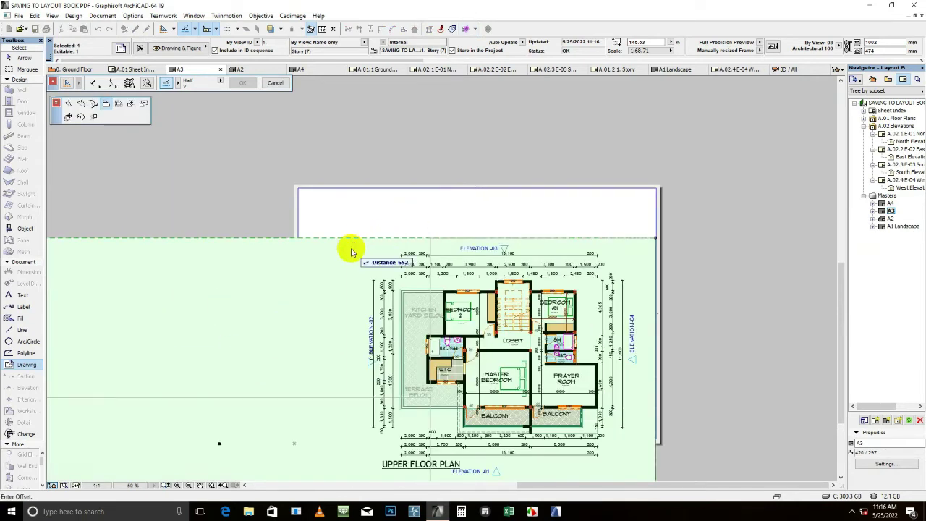
pyautogui.click(354, 243)
pyautogui.scroll(-2, 465, 263)
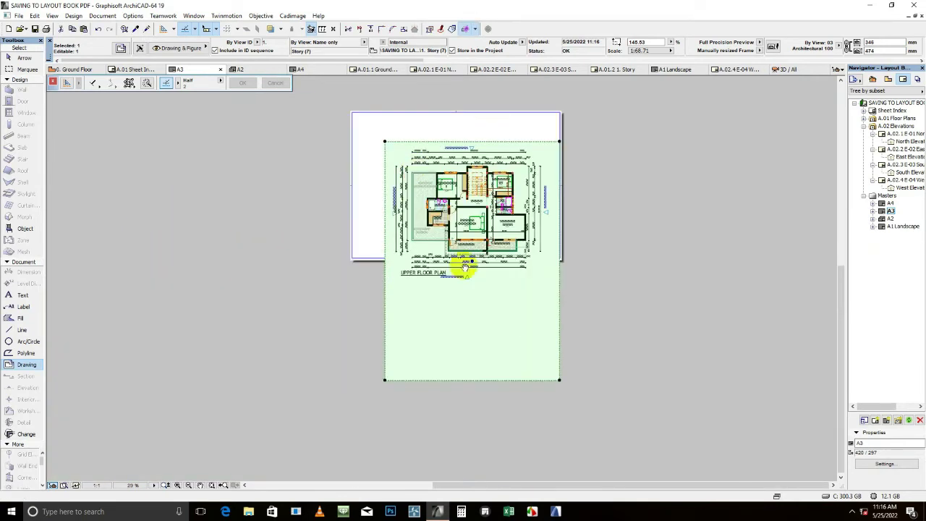
pyautogui.click(474, 381)
pyautogui.scroll(2, 451, 306)
pyautogui.click(478, 266)
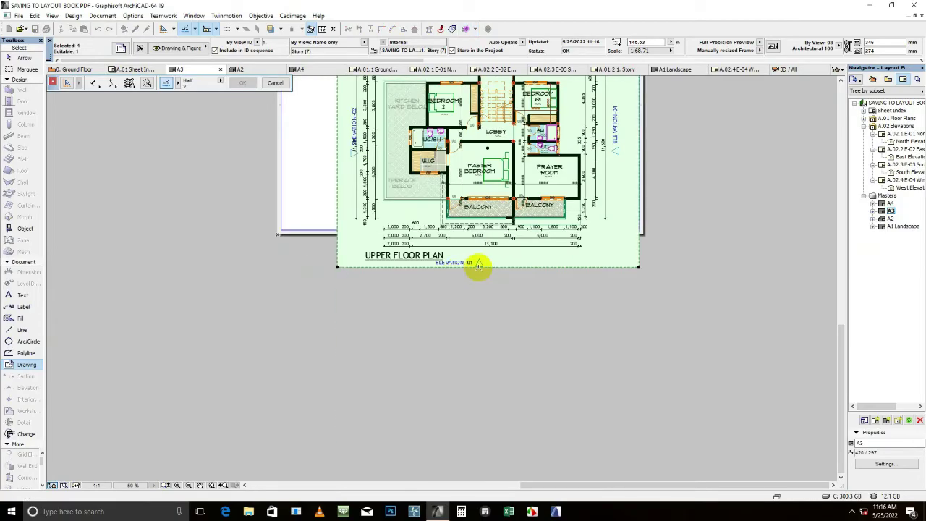
pyautogui.scroll(-2, 478, 231)
# Step: Move the cropped drawing flush with the sheet's top-left corner
pyautogui.click(477, 284)
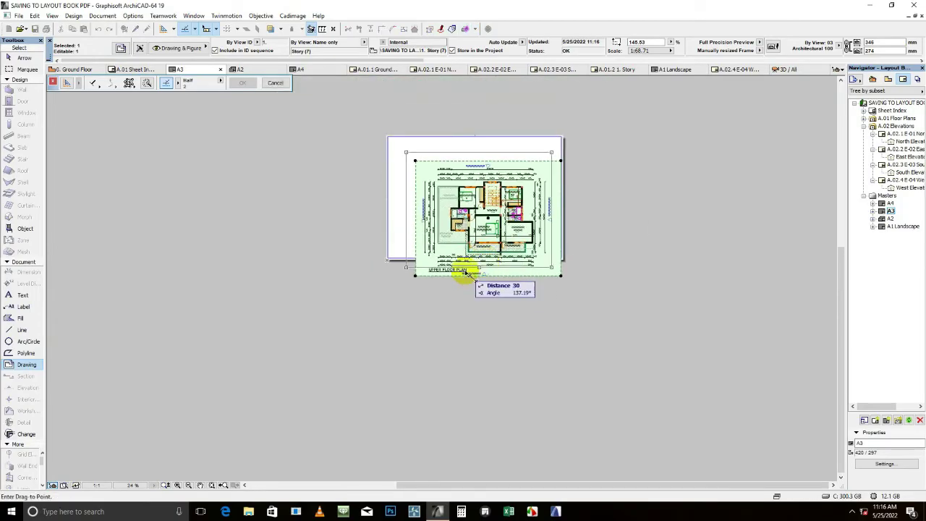
pyautogui.click(460, 249)
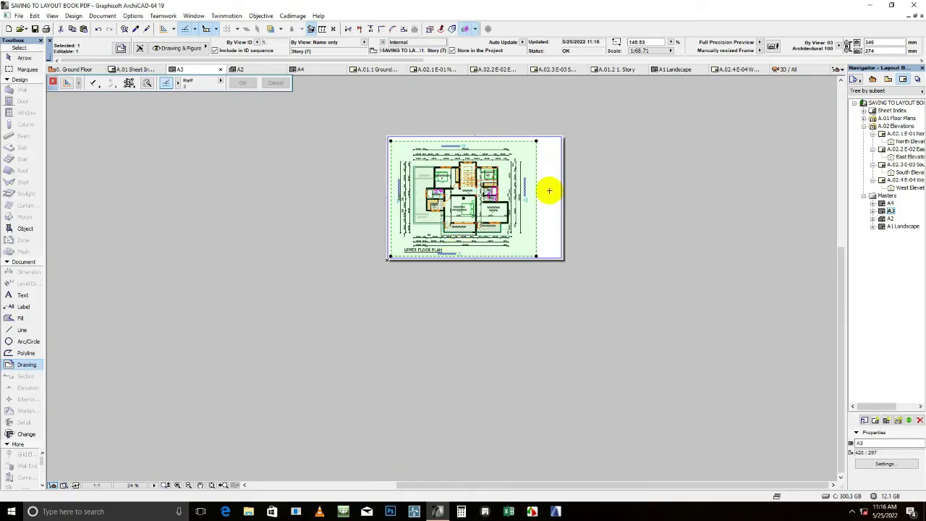
pyautogui.click(549, 191)
# Step: Open the A4 master and marquee-select its ground floor drawing
pyautogui.doubleClick(889, 205)
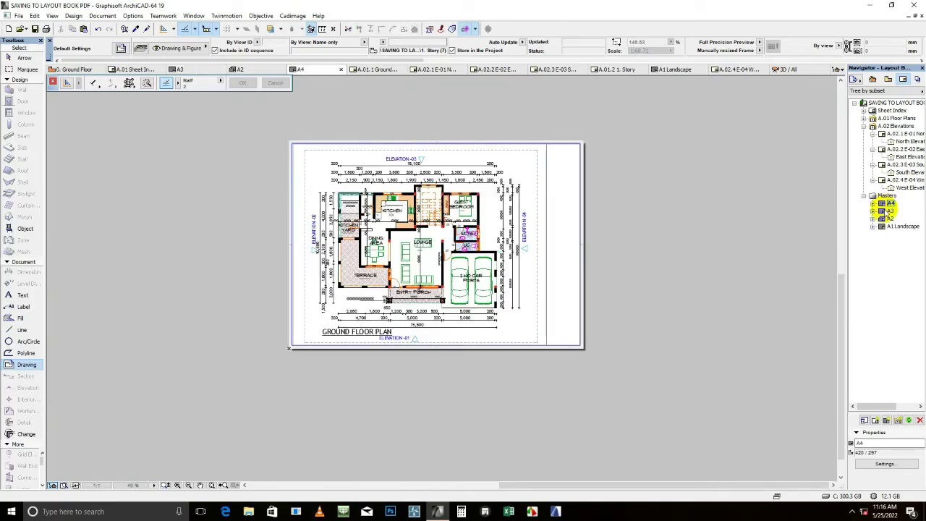
pyautogui.click(576, 206)
pyautogui.click(312, 137)
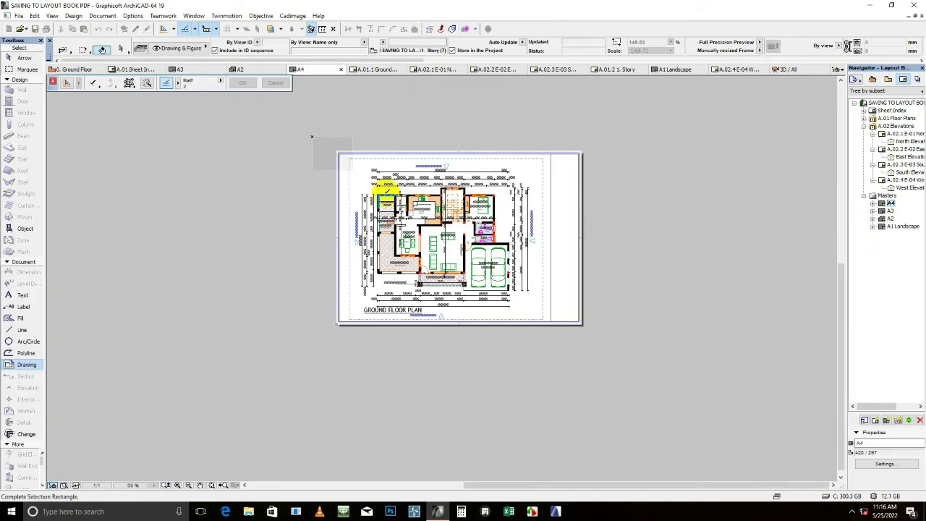
pyautogui.click(606, 354)
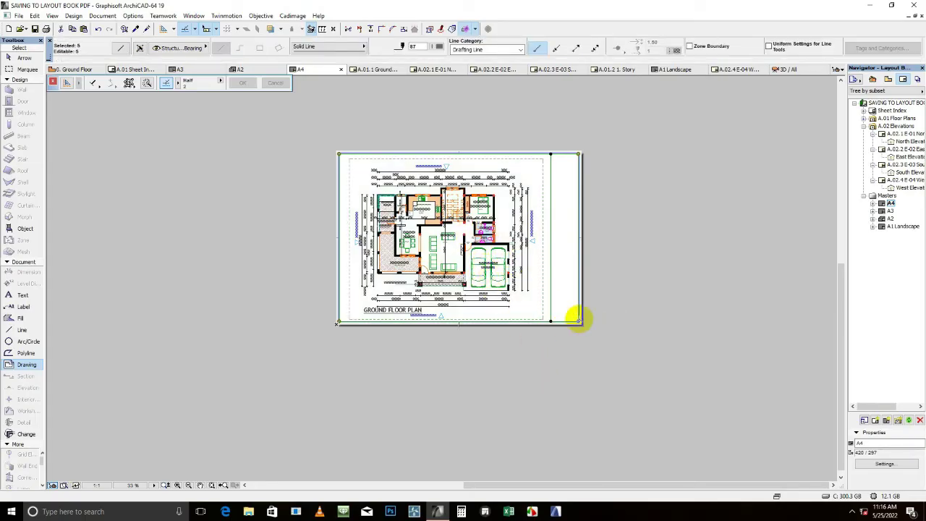
# Step: Return to the A3 master layout showing the upper floor plan
pyautogui.doubleClick(891, 210)
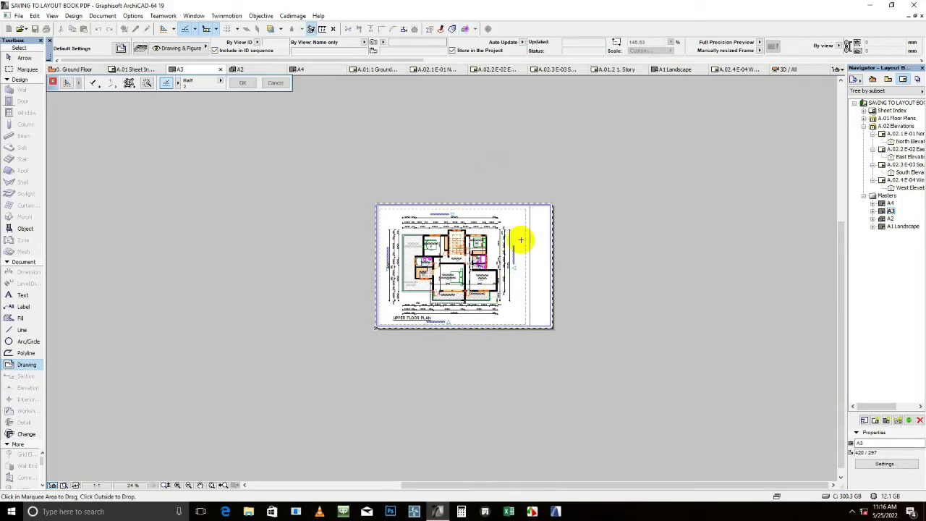
pyautogui.scroll(2, 423, 243)
pyautogui.scroll(-1, 457, 284)
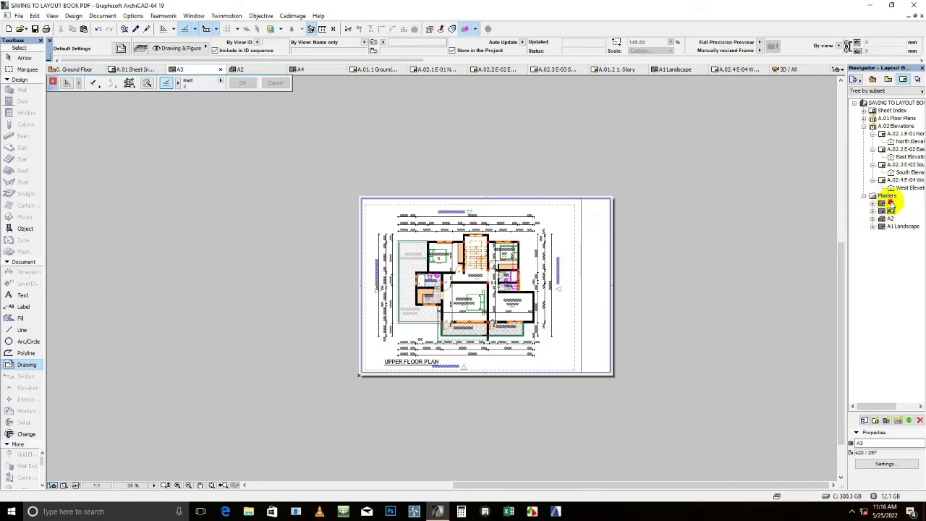
# Step: Open the A4 master, then A3, and Ctrl-select A3 so both master layouts are selected
pyautogui.doubleClick(890, 203)
pyautogui.scroll(-2, 574, 238)
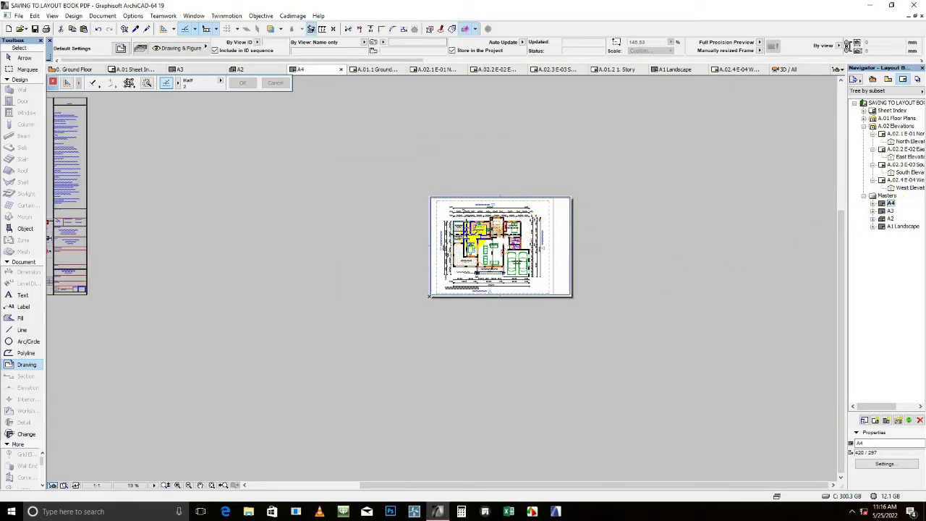
pyautogui.scroll(2, 470, 268)
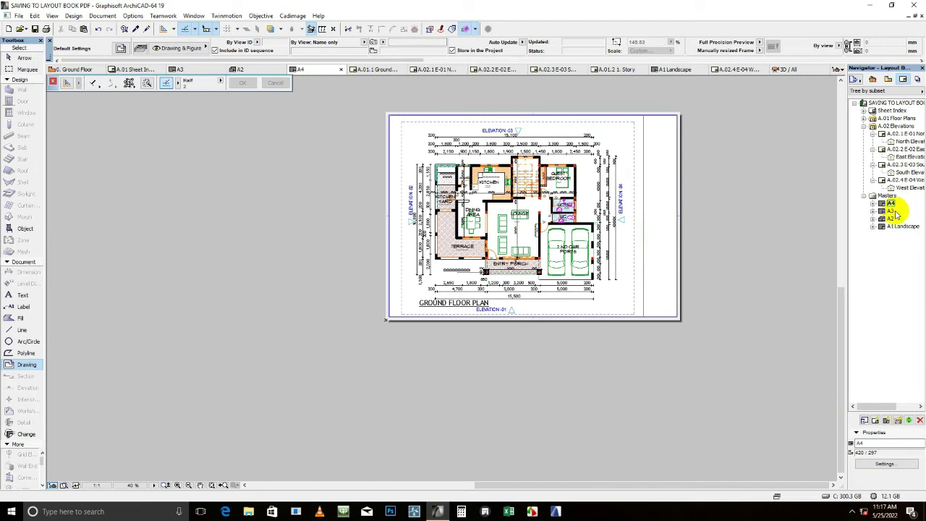
pyautogui.doubleClick(891, 211)
pyautogui.scroll(2, 620, 434)
pyautogui.scroll(-2, 358, 389)
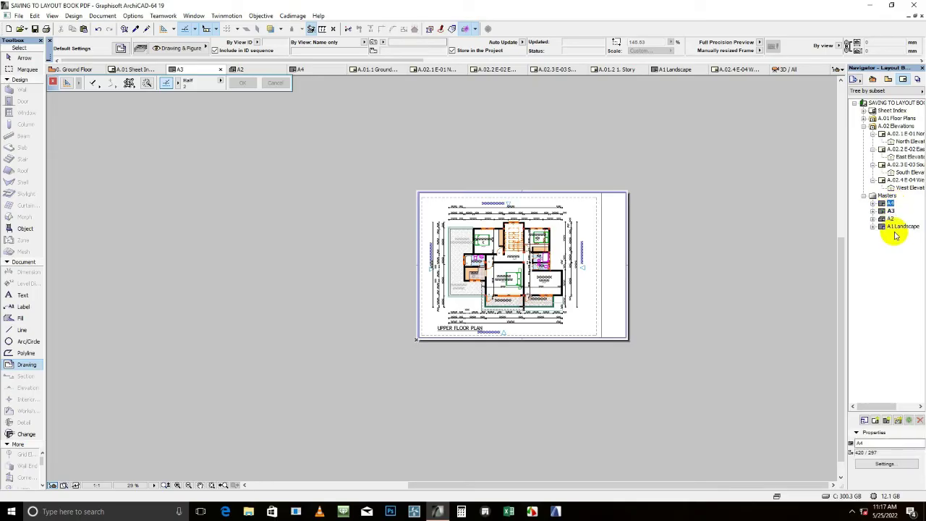
pyautogui.keyDown('shift'); pyautogui.click(891, 211); pyautogui.keyUp('shift')
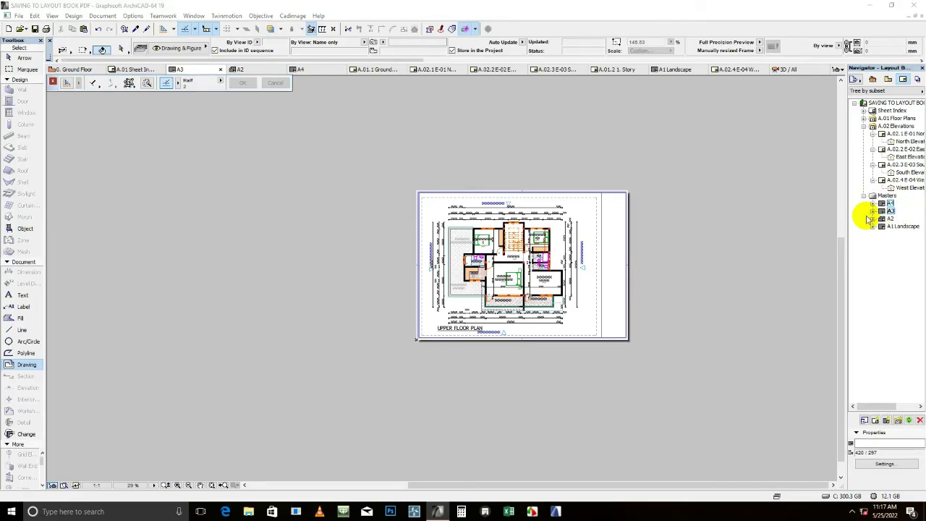
# Step: Save As to the Desktop under the name GROUND AND FIRST FLOOR
pyautogui.hotkey('ctrl', 'shift', 's')
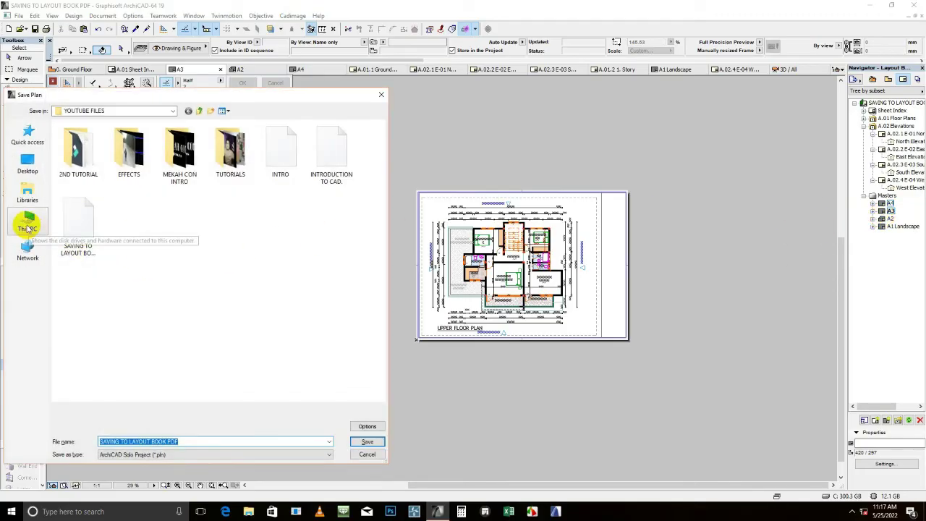
pyautogui.click(30, 168)
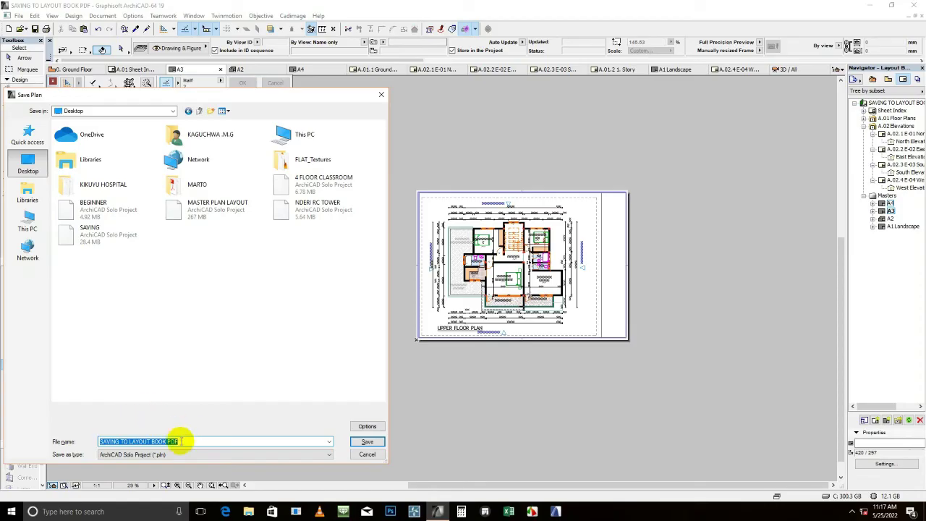
pyautogui.moveTo(181, 442); pyautogui.dragTo(60, 454)
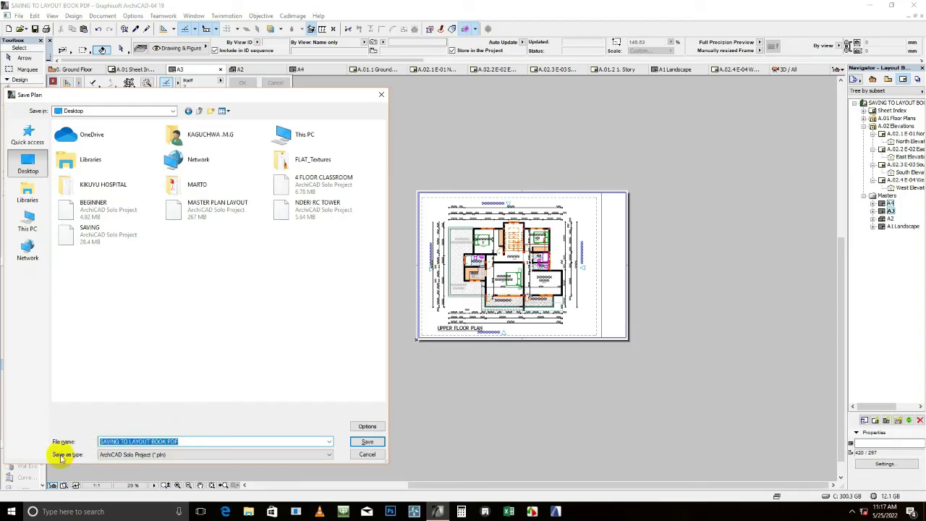
pyautogui.write('GROUND AND FIRST FLOOR')
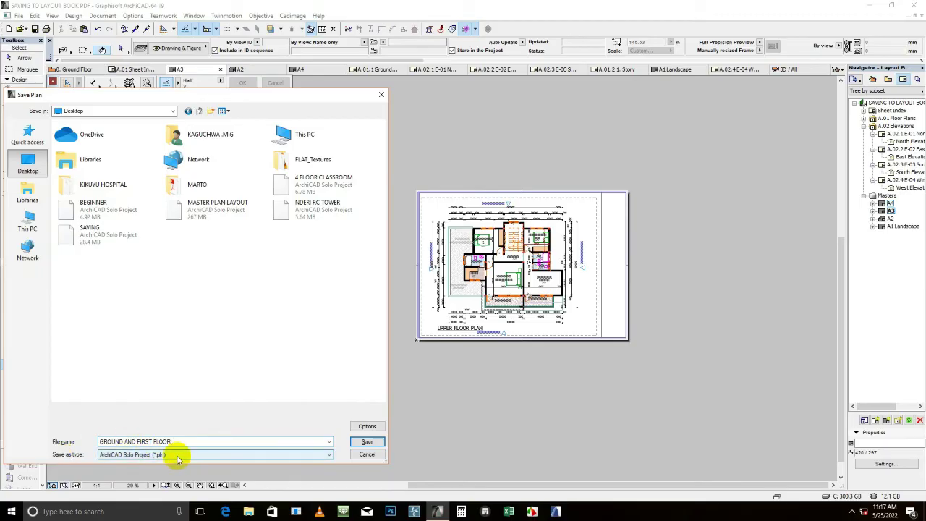
# Step: Set the file type to PDF with Color document options and save it
pyautogui.click(177, 456)
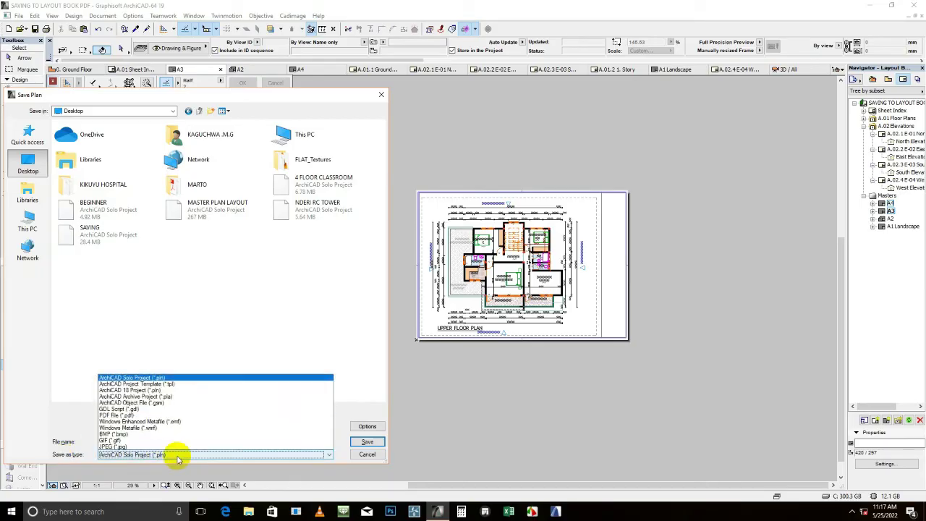
pyautogui.click(138, 381)
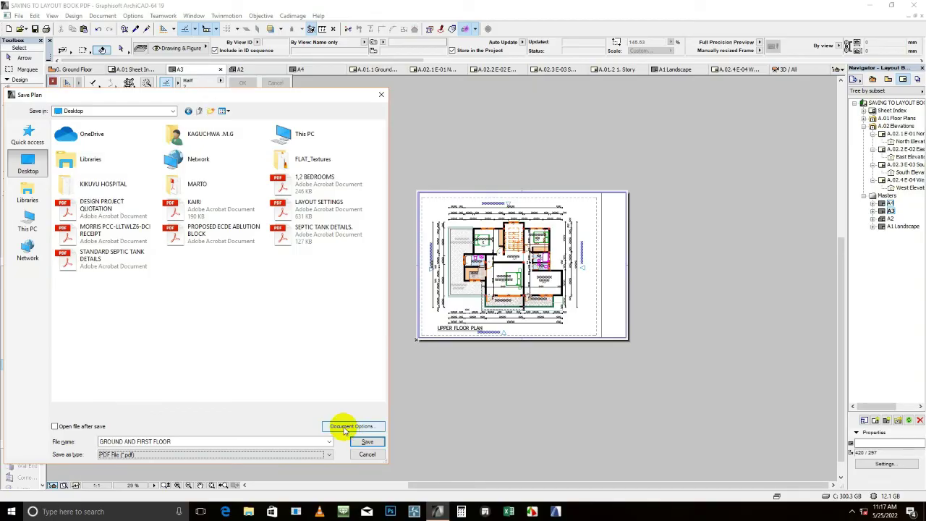
pyautogui.click(345, 427)
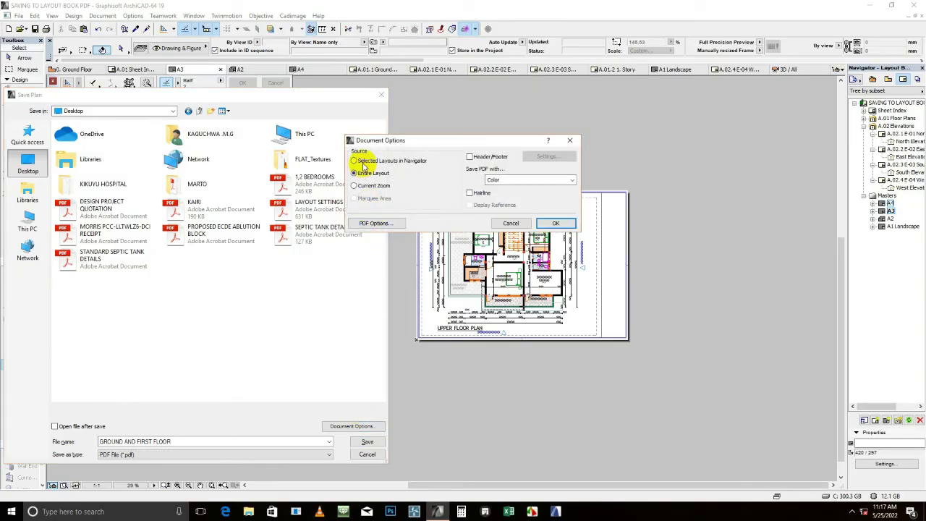
pyautogui.click(498, 180)
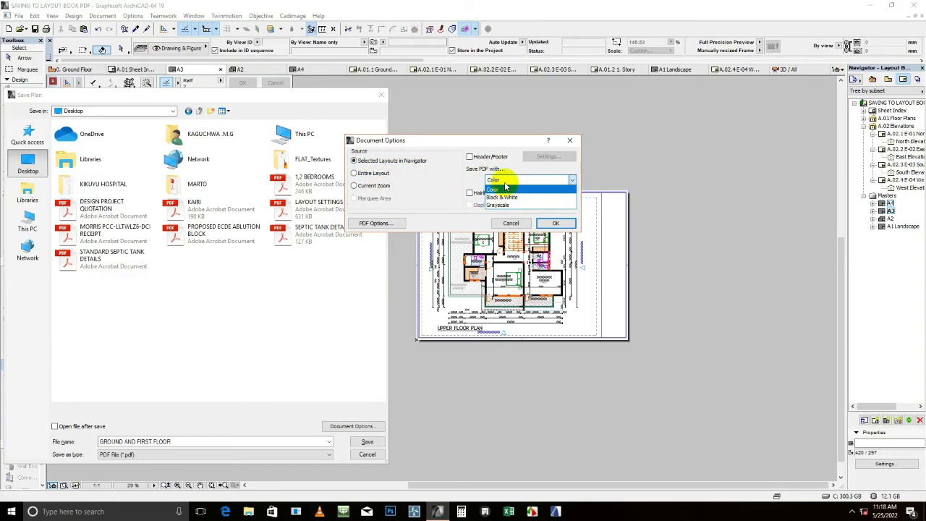
pyautogui.click(501, 186)
pyautogui.click(555, 223)
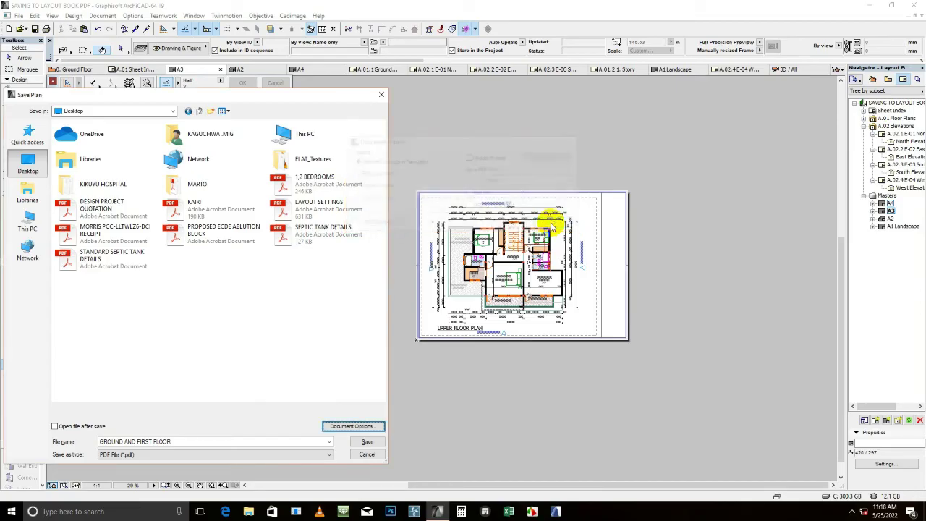
pyautogui.click(368, 442)
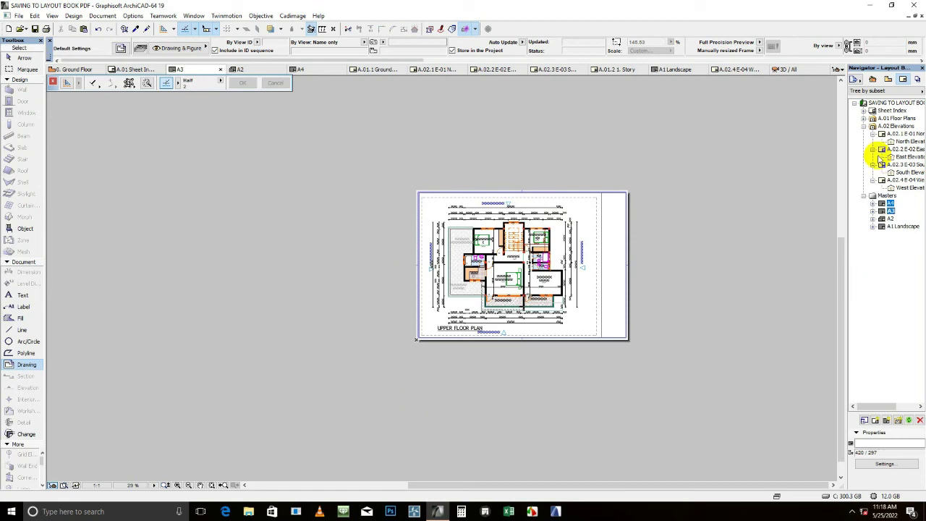
# Step: Minimise ArchiCAD, refresh the desktop and select the new GROUND AND FIRST FLOOR PDF
pyautogui.click(871, 5)
pyautogui.rightClick(339, 168)
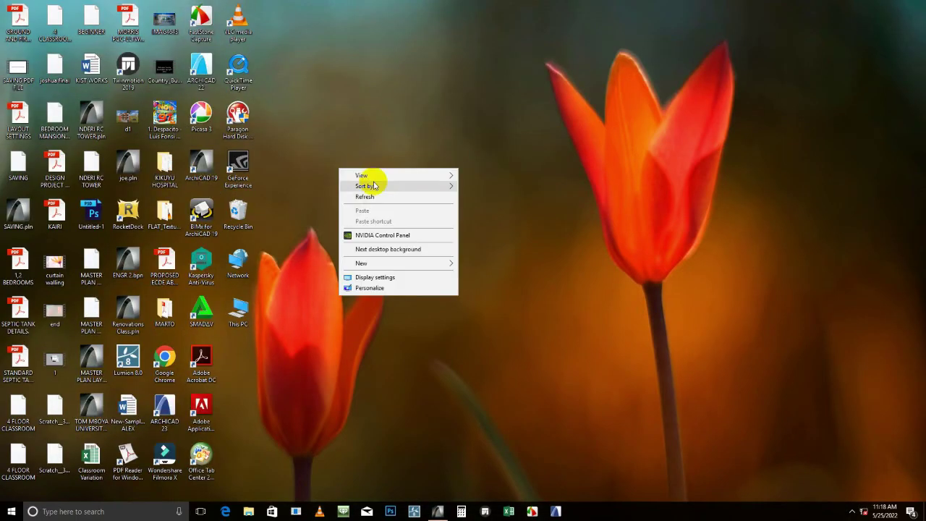
pyautogui.click(378, 196)
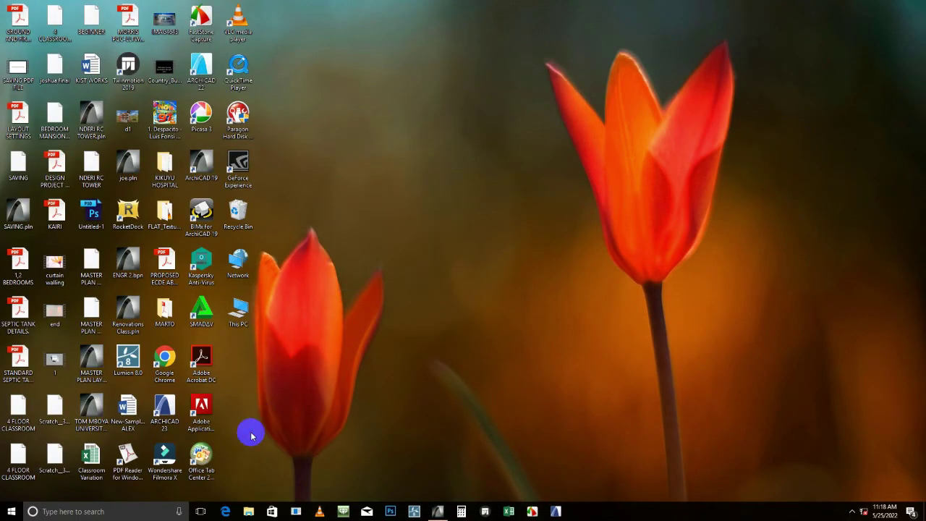
pyautogui.click(50, 22)
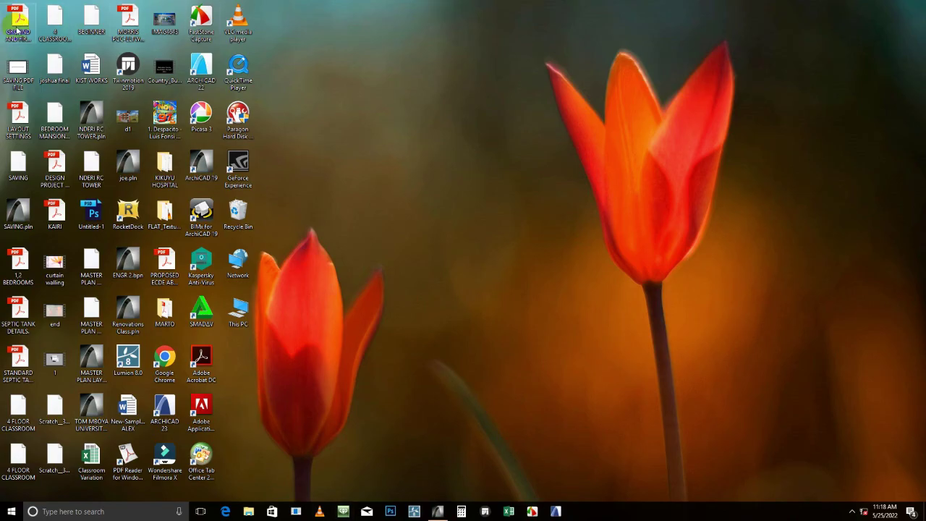
# Step: Open GROUND AND FIRST FLOOR.pdf in Acrobat and scroll through its ground and upper floor pages
pyautogui.doubleClick(20, 26)
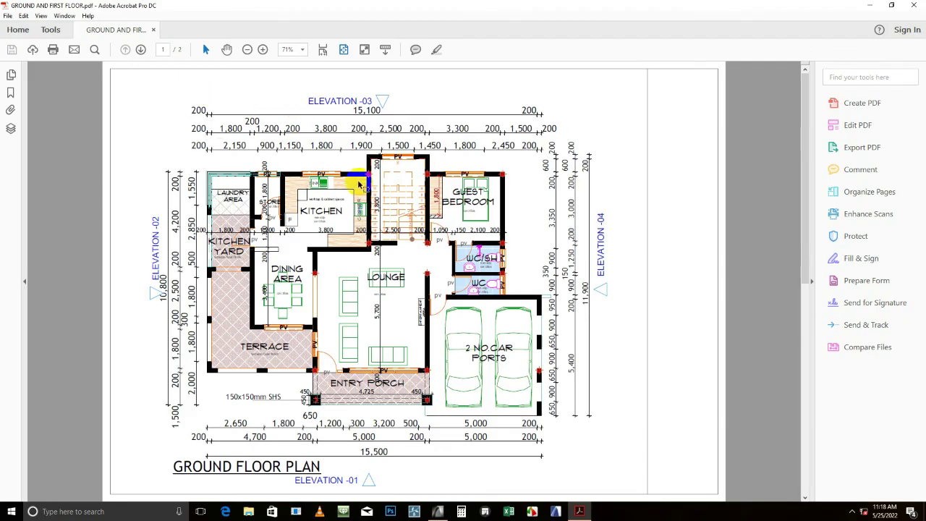
pyautogui.scroll(-1, 359, 182)
pyautogui.scroll(1, 359, 182)
pyautogui.scroll(-1, 359, 182)
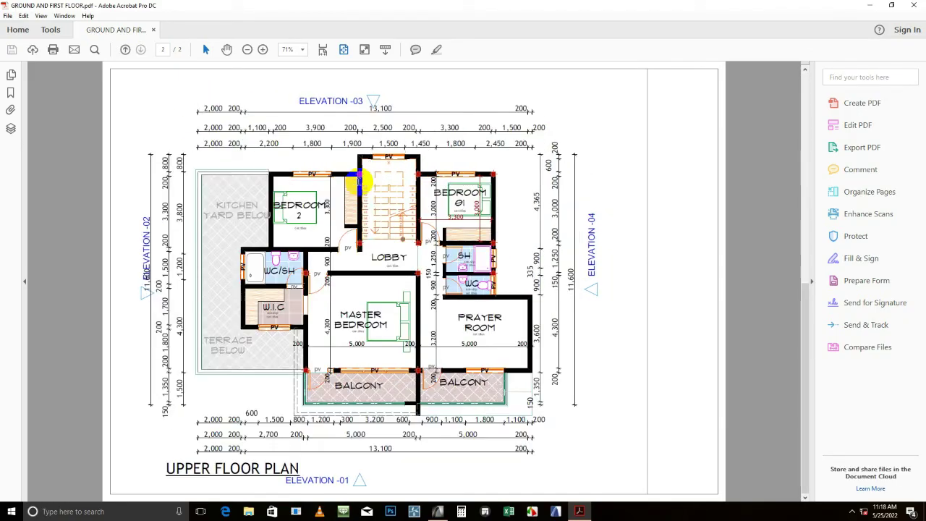
pyautogui.scroll(1, 359, 182)
pyautogui.scroll(-1, 359, 182)
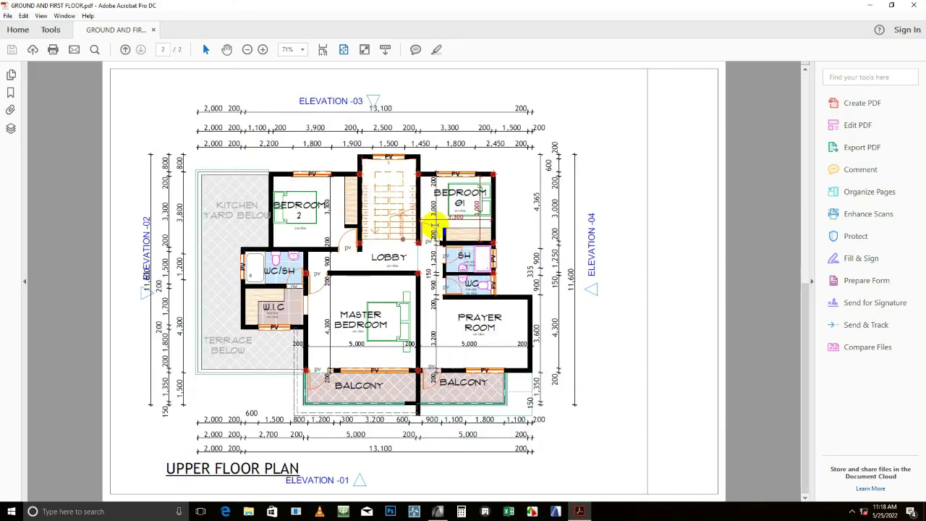
# Step: Close Acrobat and refresh the Windows desktop
pyautogui.click(915, 8)
pyautogui.rightClick(458, 181)
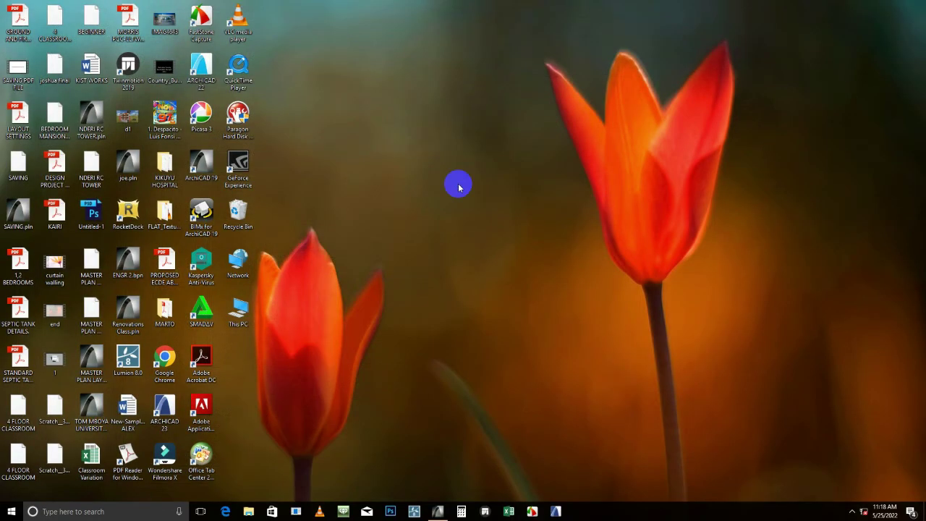
pyautogui.click(418, 206)
pyautogui.rightClick(418, 204)
pyautogui.click(440, 233)
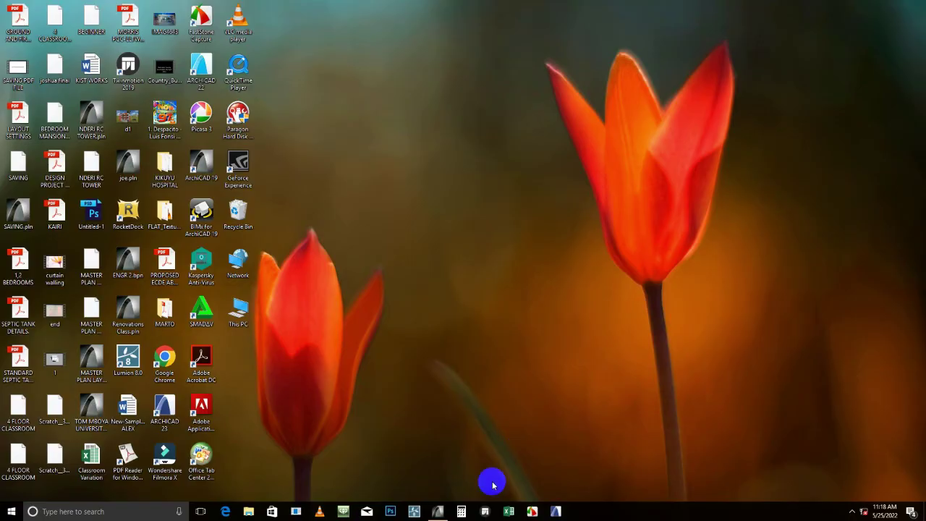
# Step: Bring ArchiCAD back to the front and open the A4 master layout
pyautogui.click(438, 511)
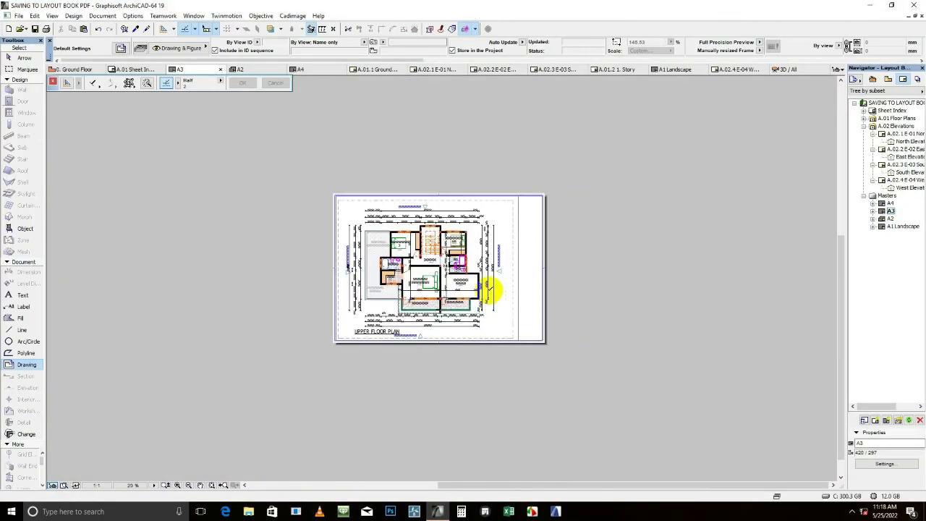
pyautogui.click(494, 293)
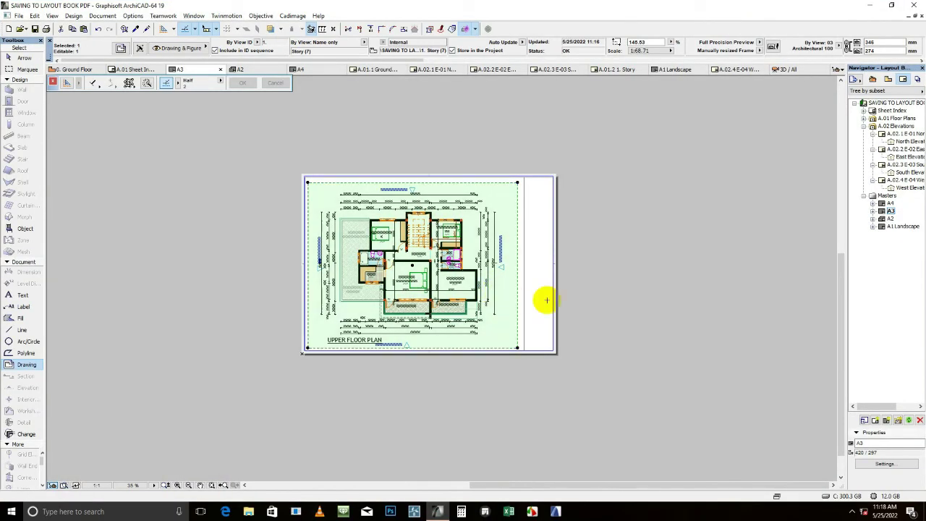
pyautogui.click(546, 299)
pyautogui.doubleClick(891, 205)
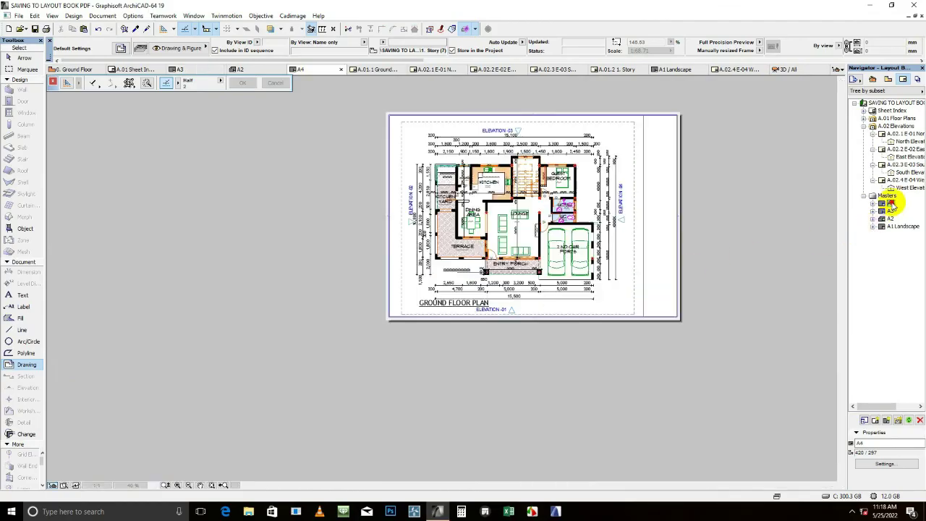